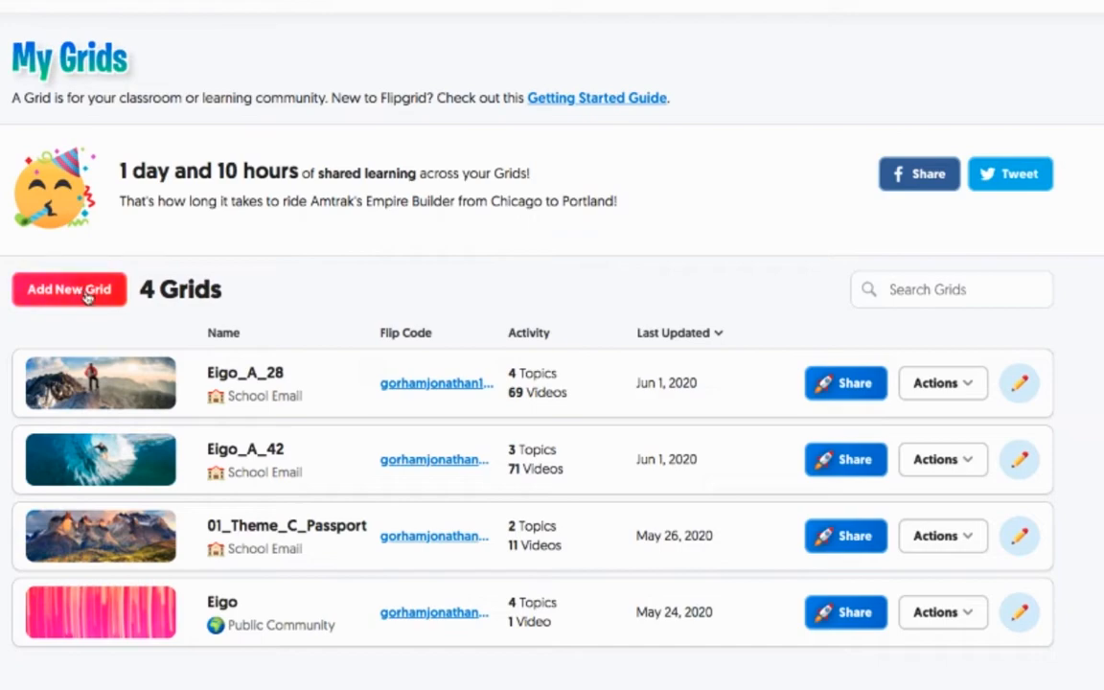
- Start a new grid and choose School Email as its grid type
left_click(508, 308)
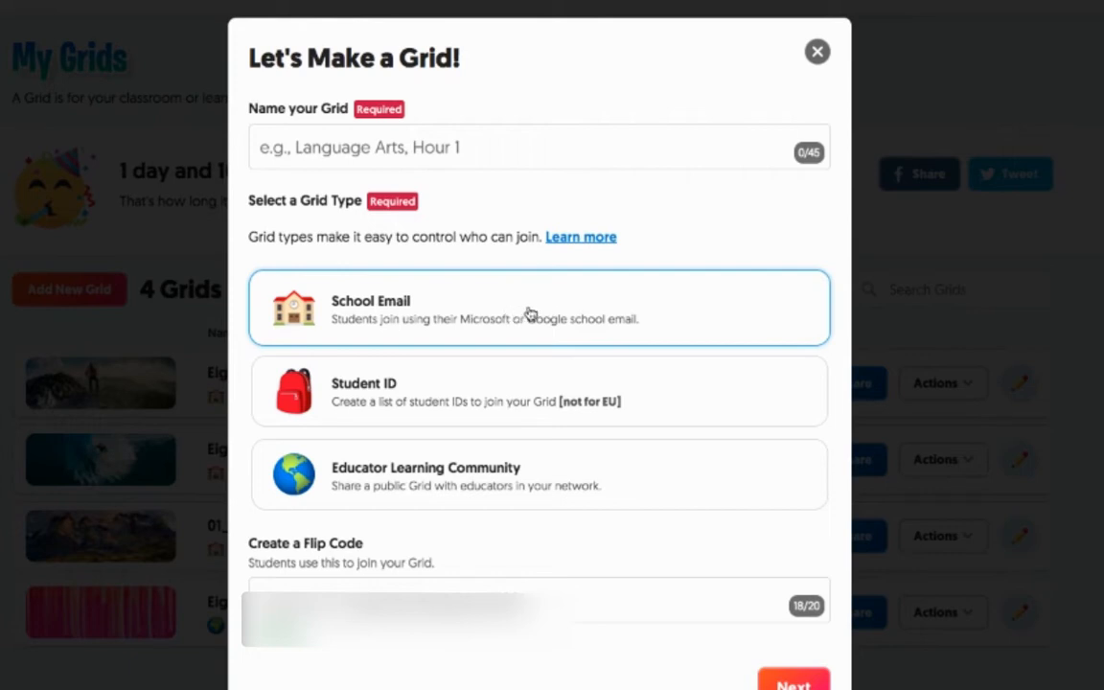
left_click(618, 313)
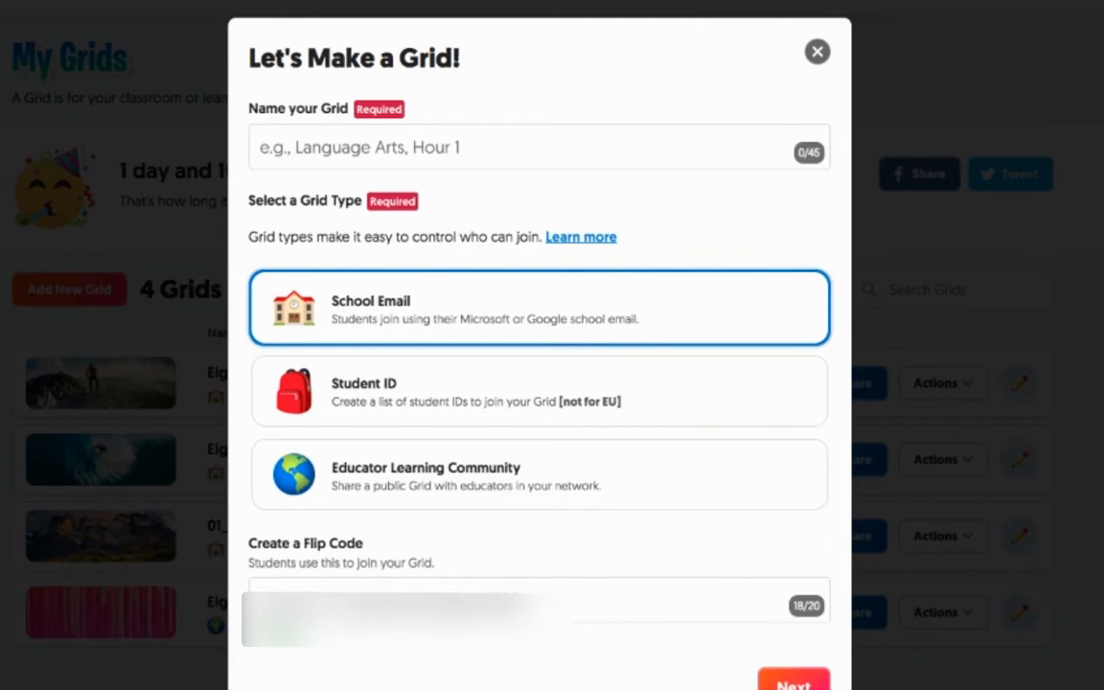
left_click(794, 684)
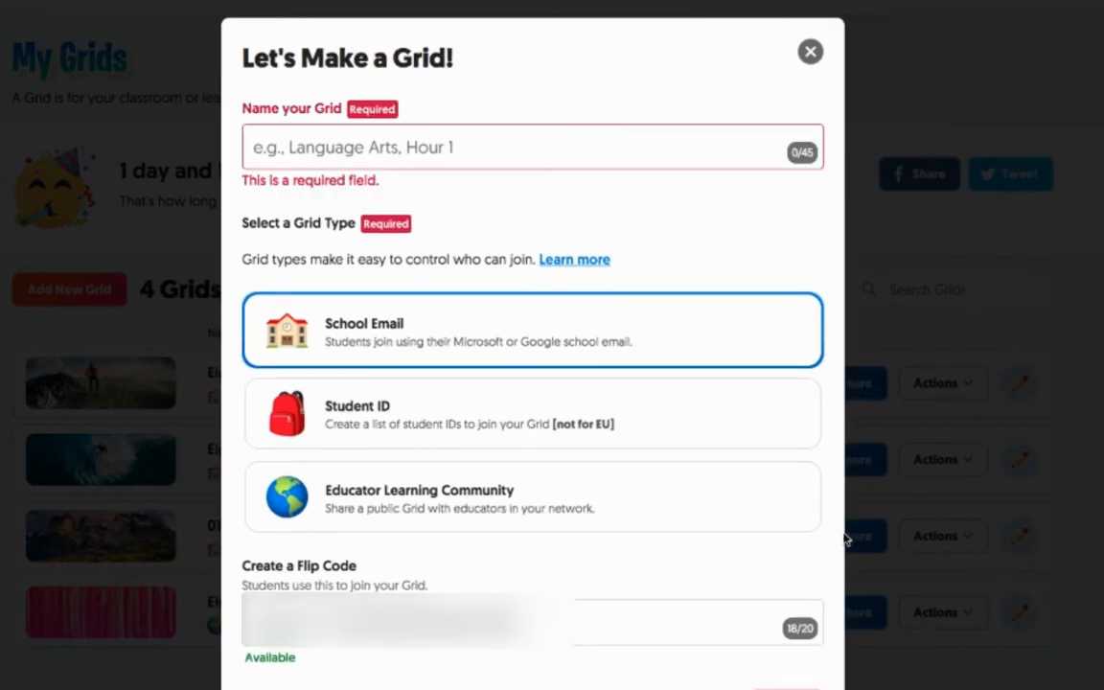
- Name the new grid "EXAMPLE CLASS #" and continue to its school email domain settings
left_click(450, 143)
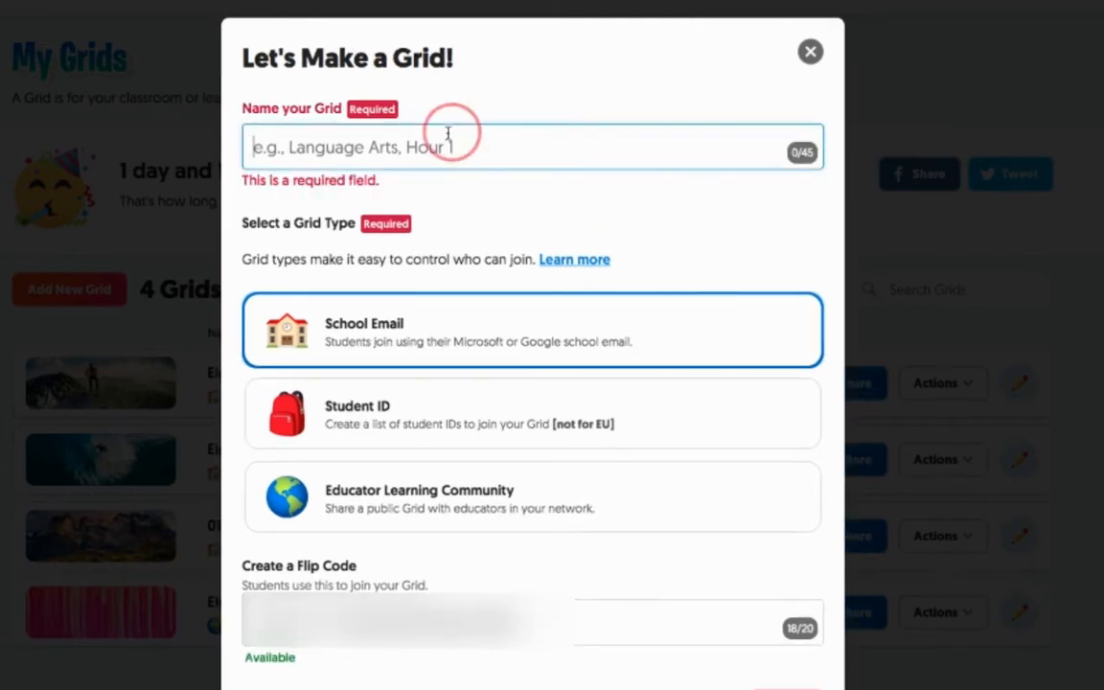
type("EX")
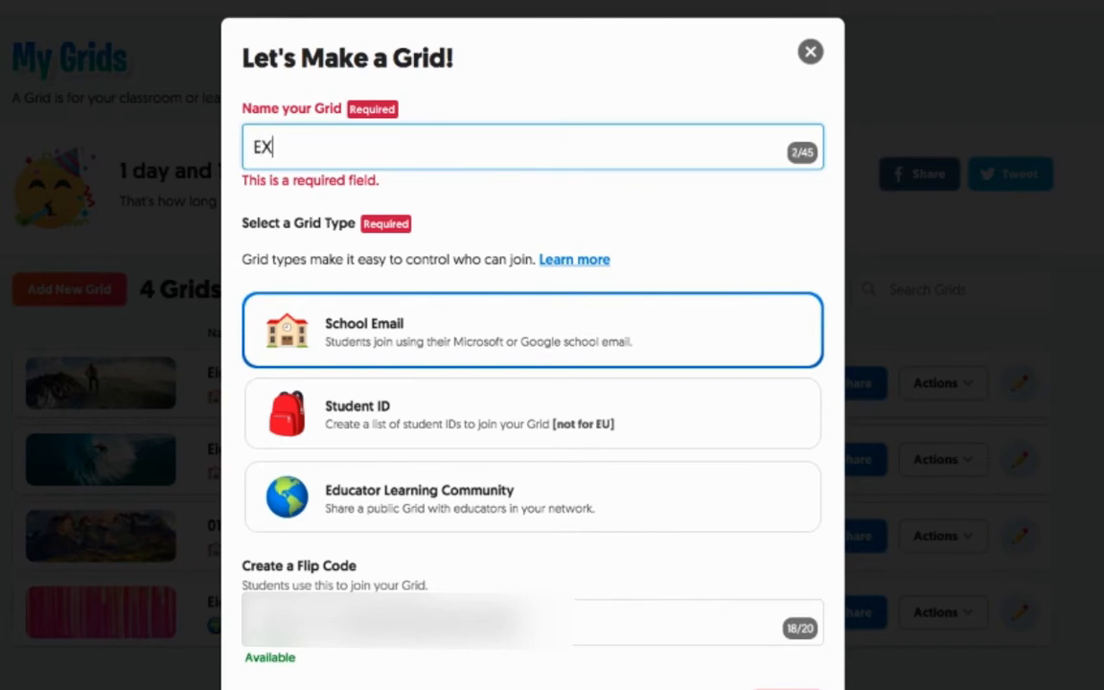
type("AMPLE CLA")
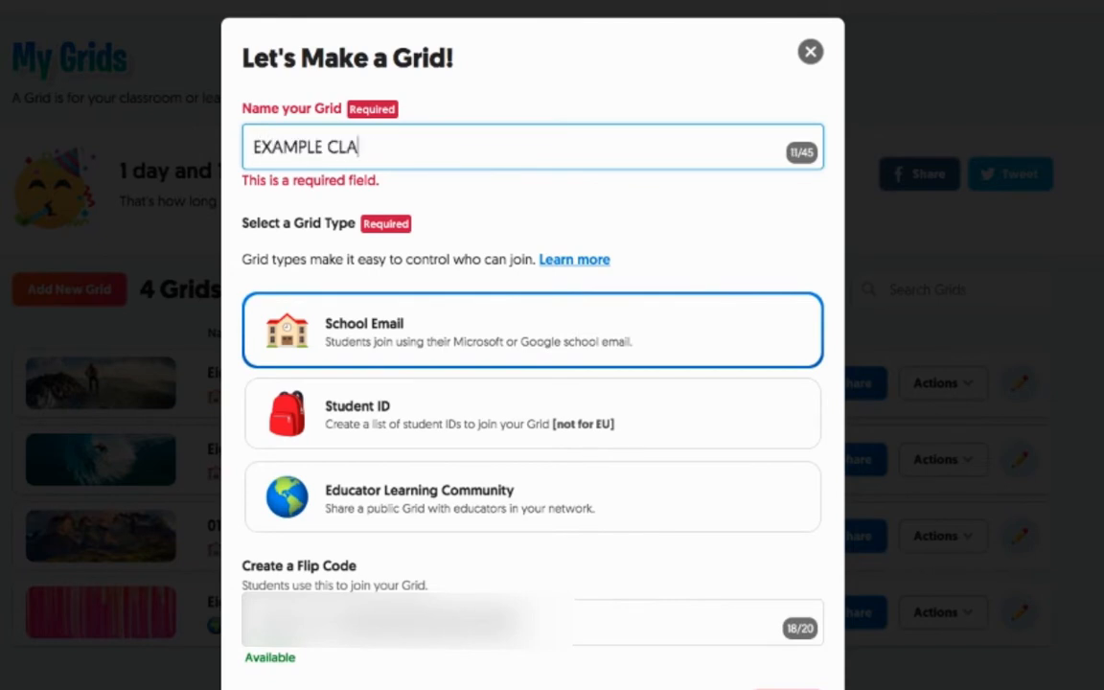
type("SS #")
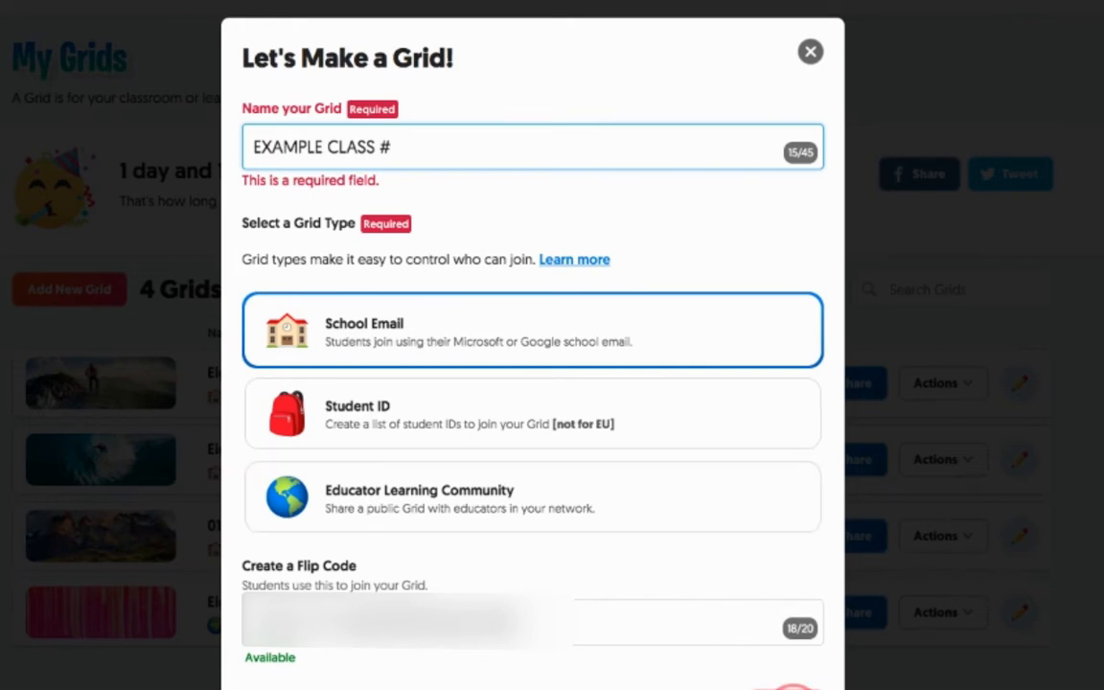
left_click(797, 685)
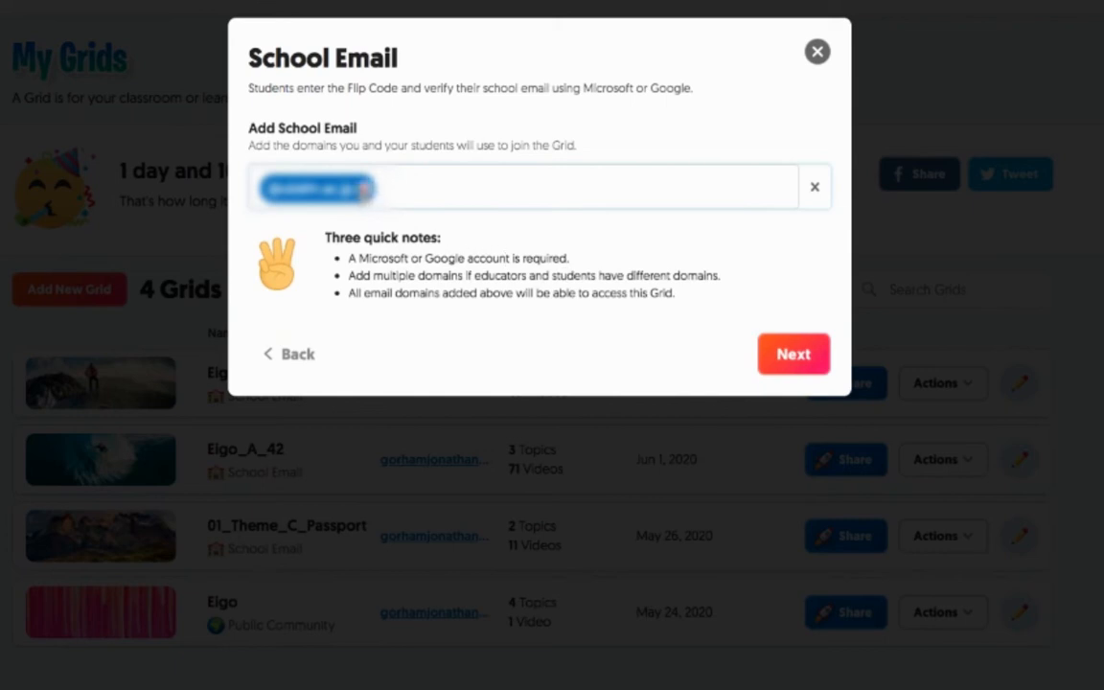
left_click(365, 189)
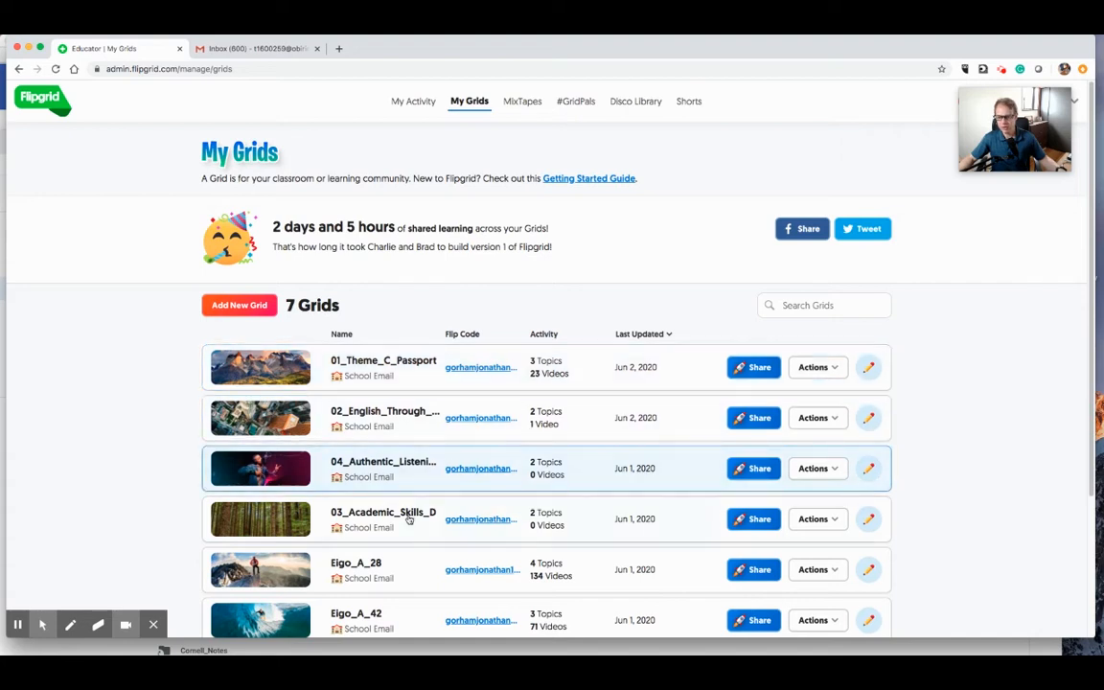
- Show the share QR code of the 02_English_Through_Content_R_Programming grid and copy the grid's join link
left_click(380, 413)
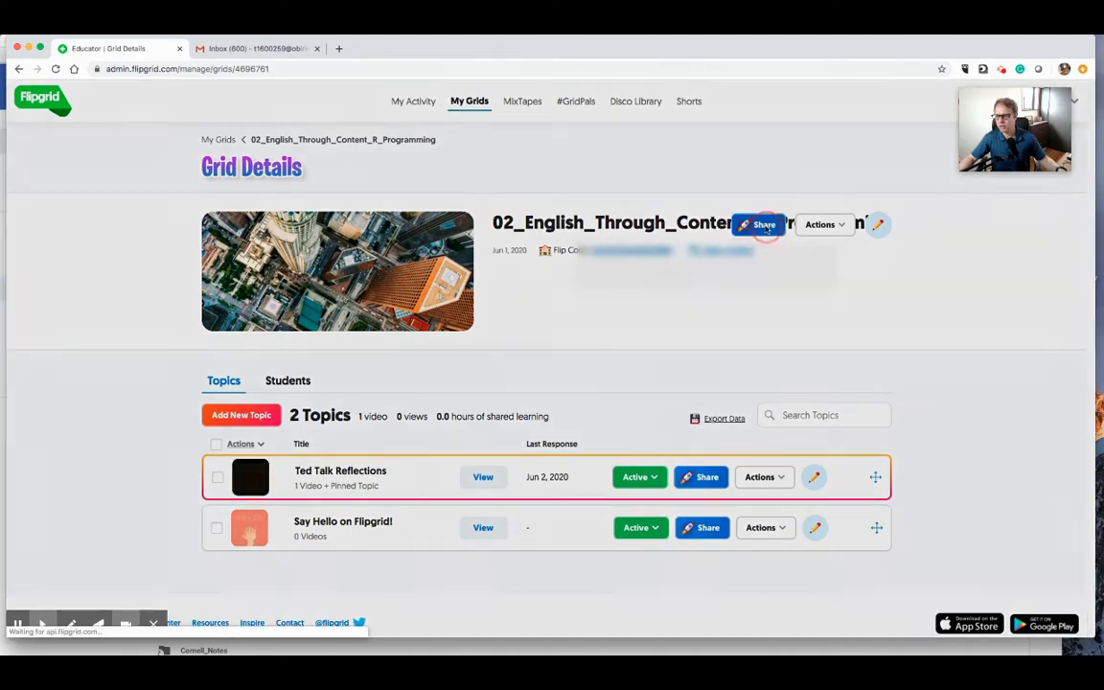
left_click(760, 225)
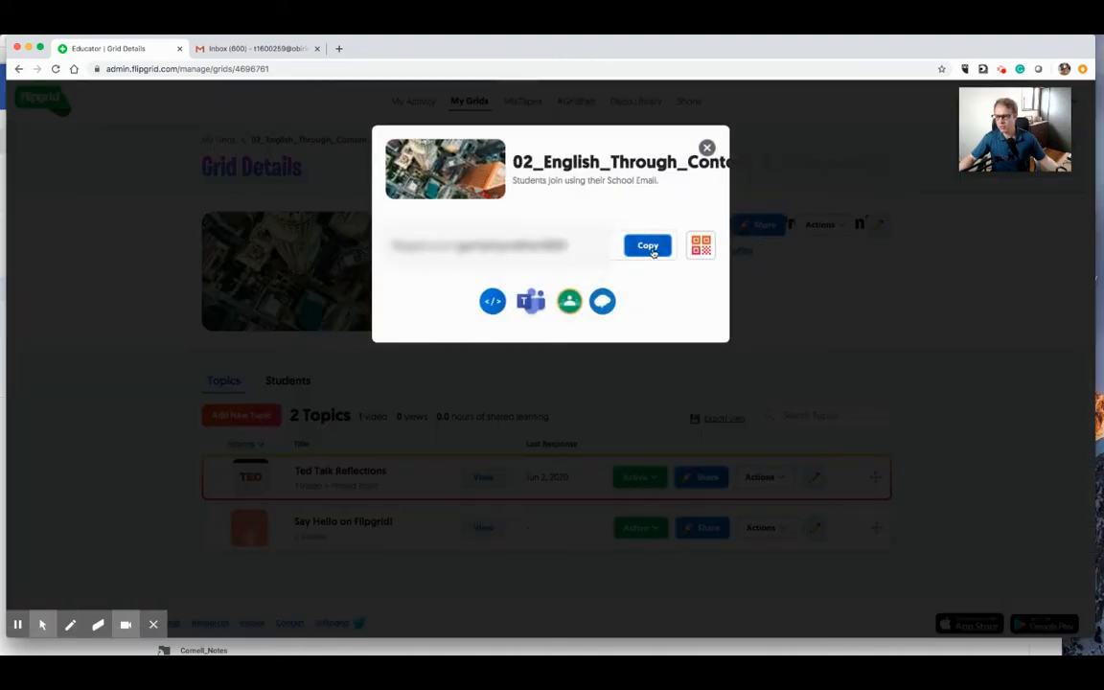
left_click(703, 246)
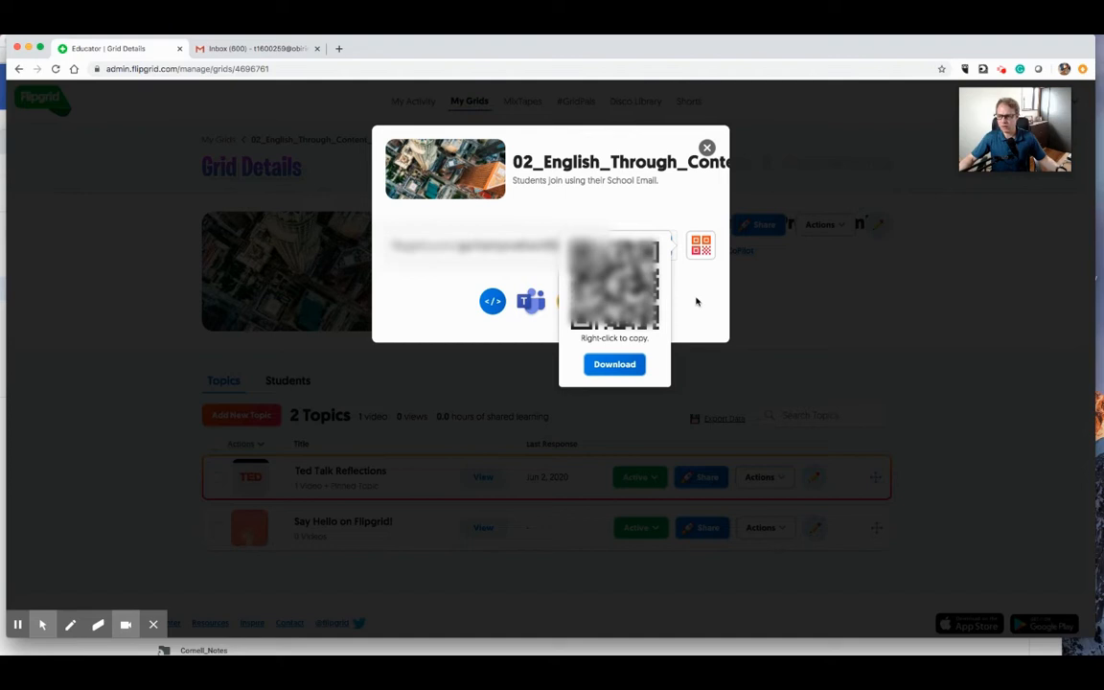
left_click(700, 245)
left_click(649, 247)
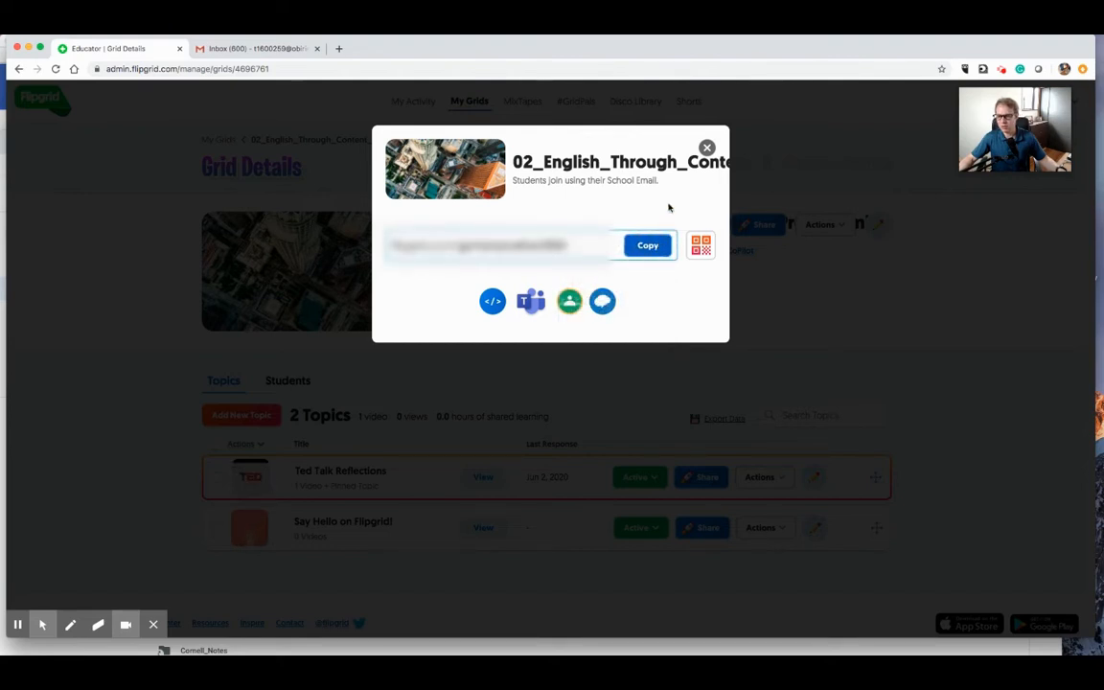
left_click(707, 147)
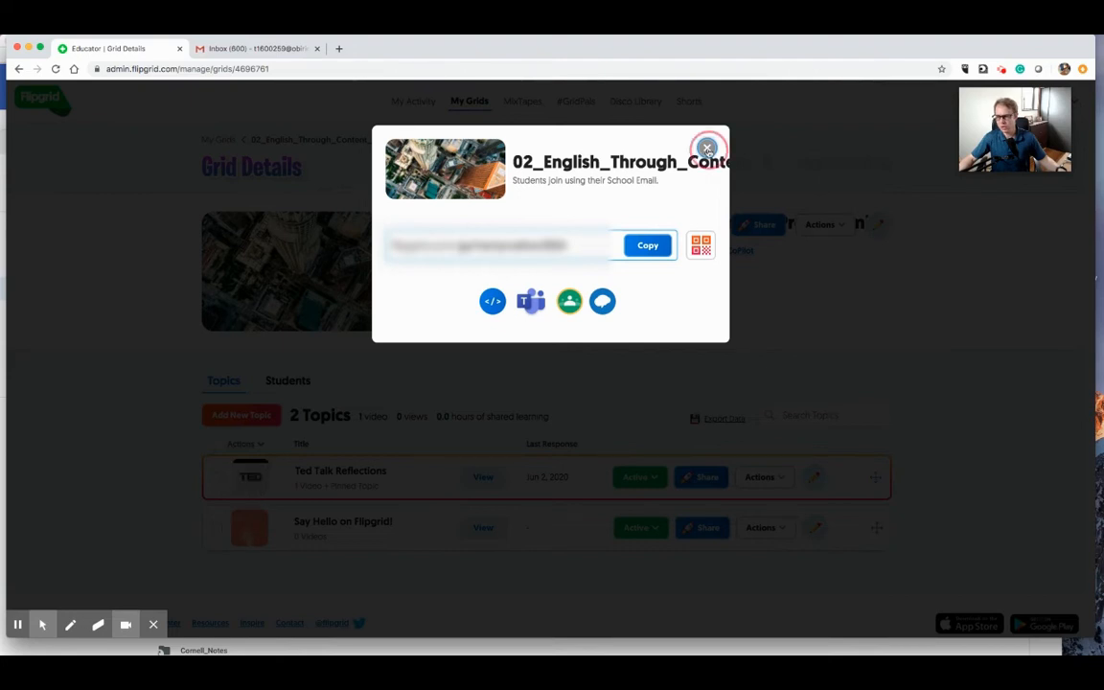
- Switch to Gmail and review the drafted message containing the QR code
left_click(266, 49)
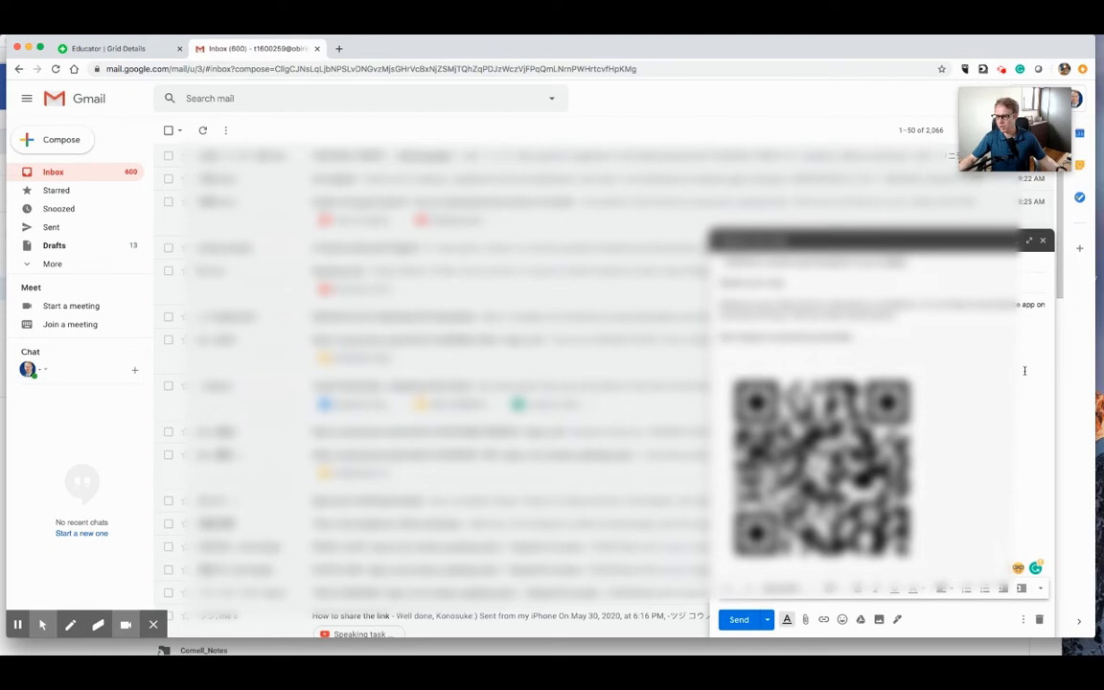
left_click_drag(851, 338, 661, 337)
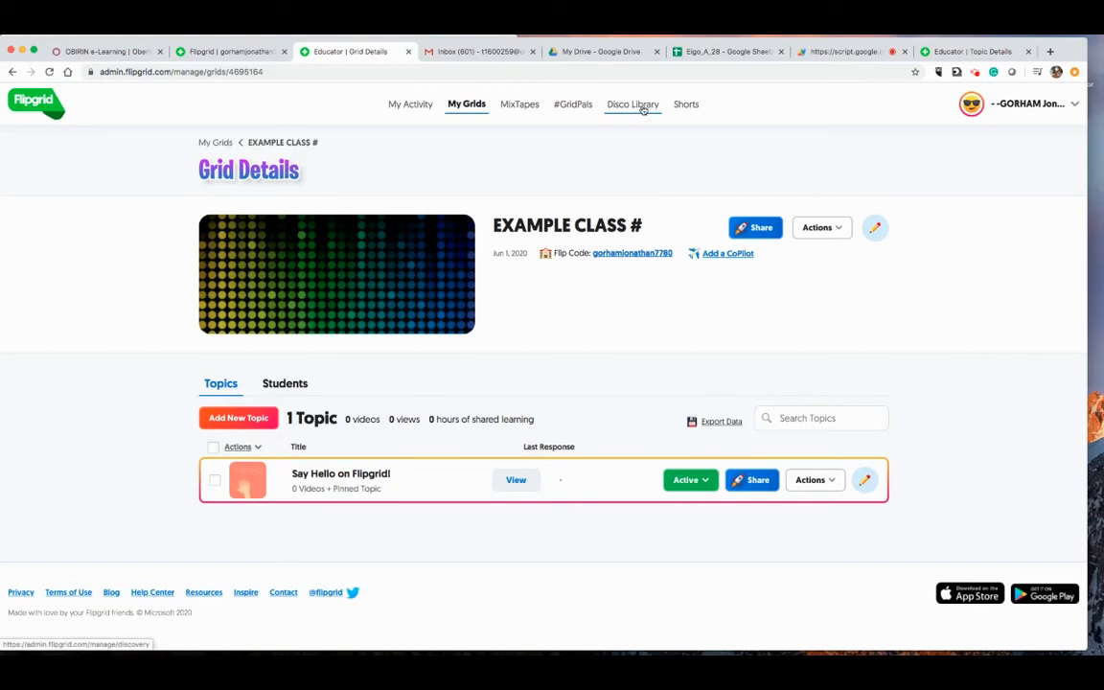
- Search the Disco Library topics for "coooking" and open the Cooking Recipe topic
left_click(649, 107)
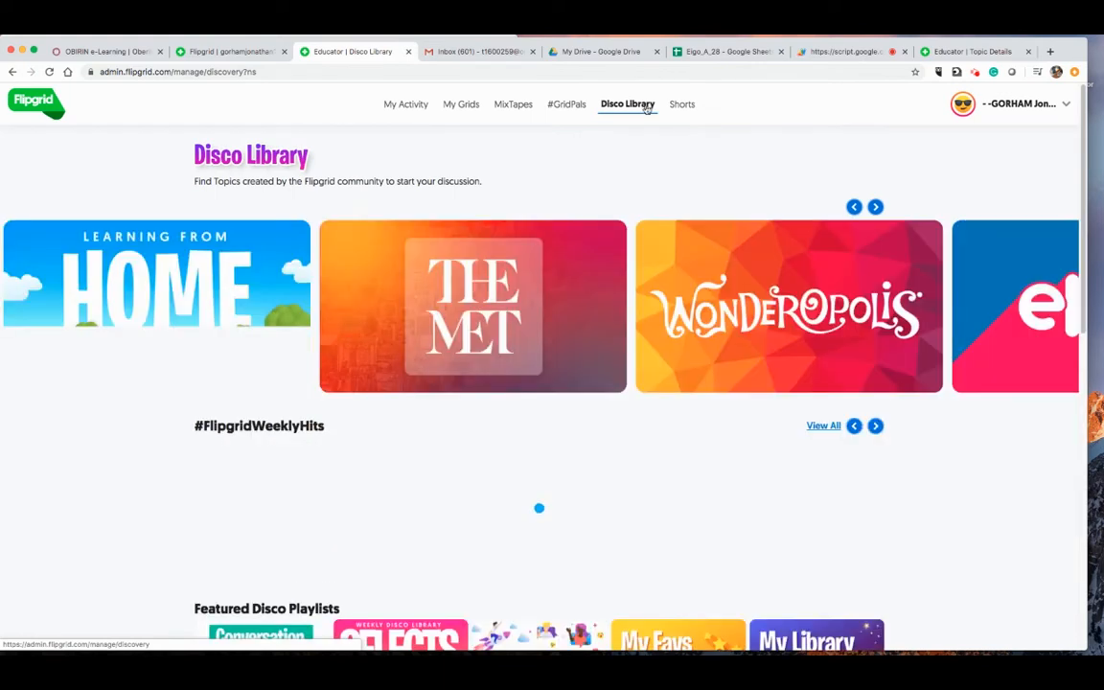
scroll(722, 249, "down", 10)
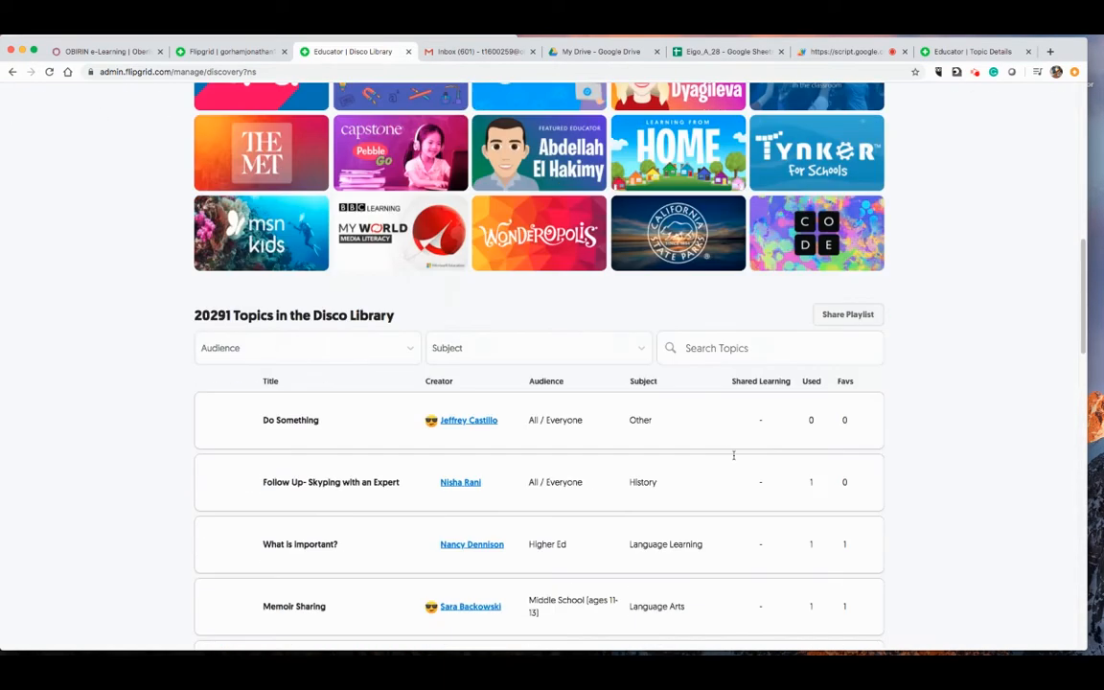
left_click(727, 348)
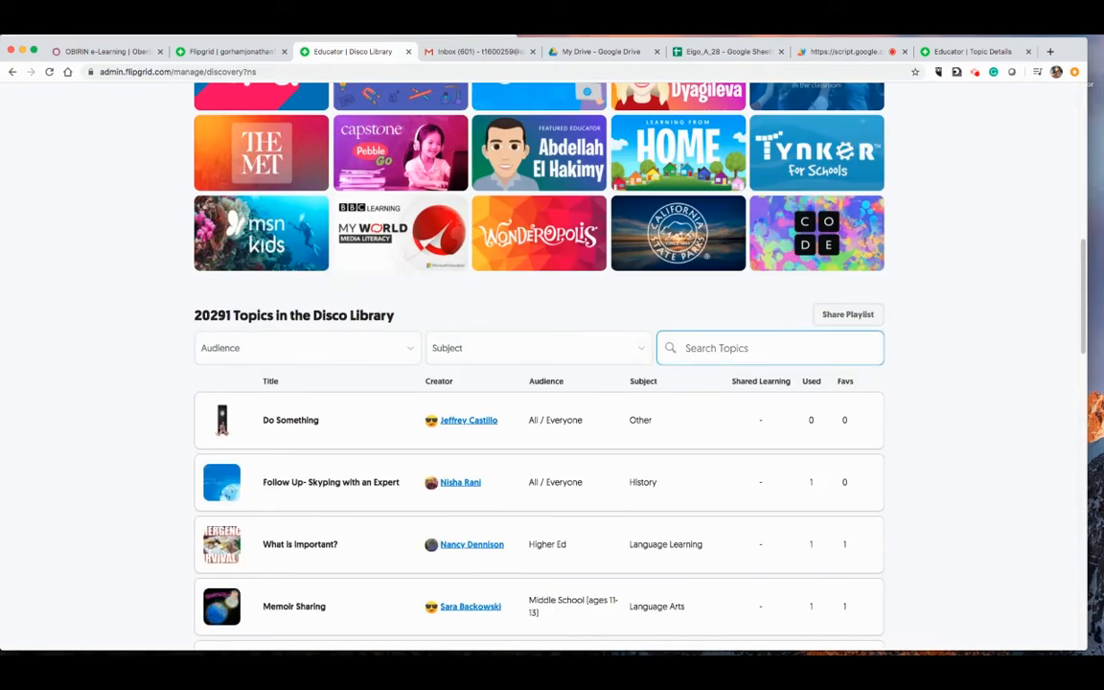
type("coooking")
scroll(216, 337, "down", 3)
scroll(235, 379, "down", 2)
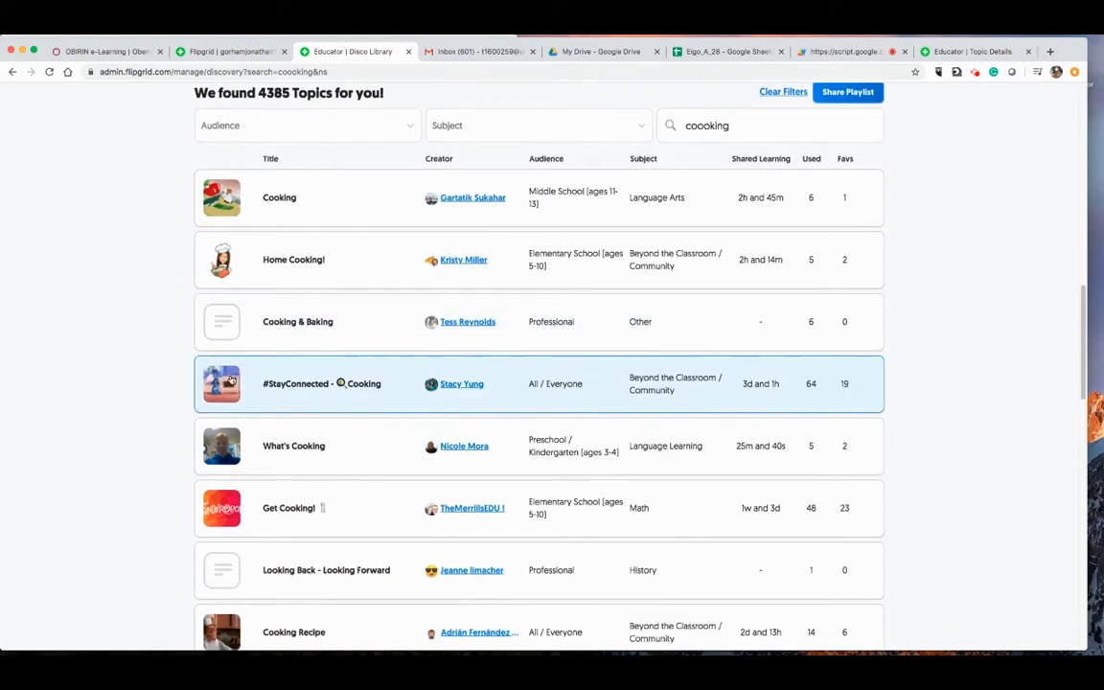
scroll(182, 384, "down", 3)
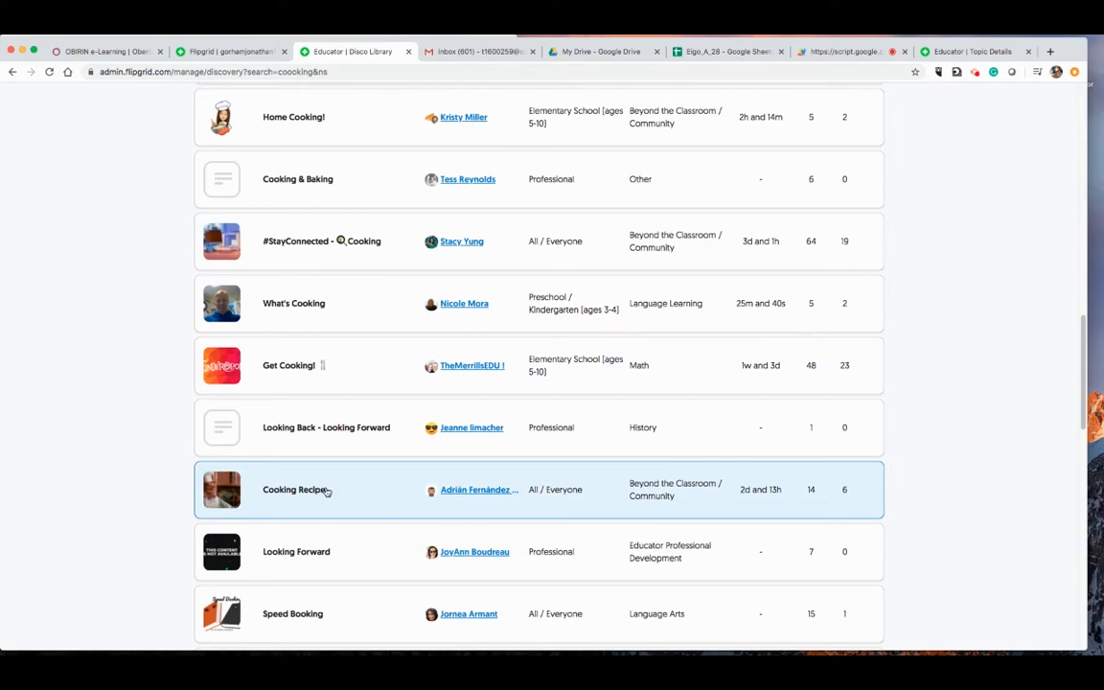
left_click(326, 491)
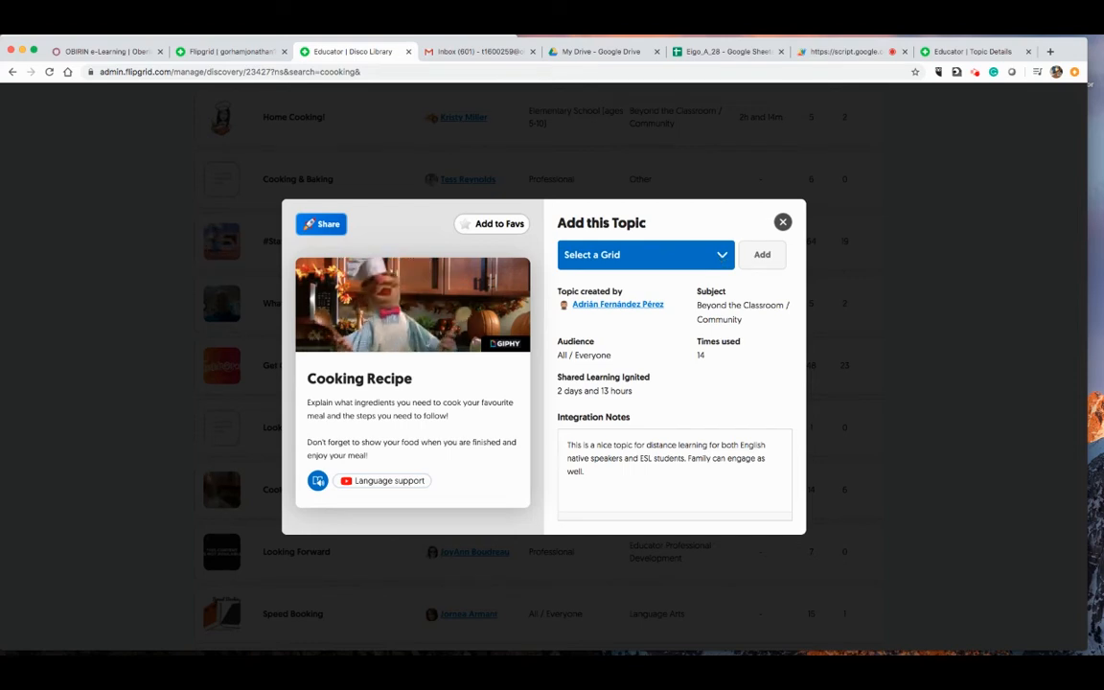
- Add the Cooking Recipe topic to the EXAMPLE CLASS # grid
left_click(723, 257)
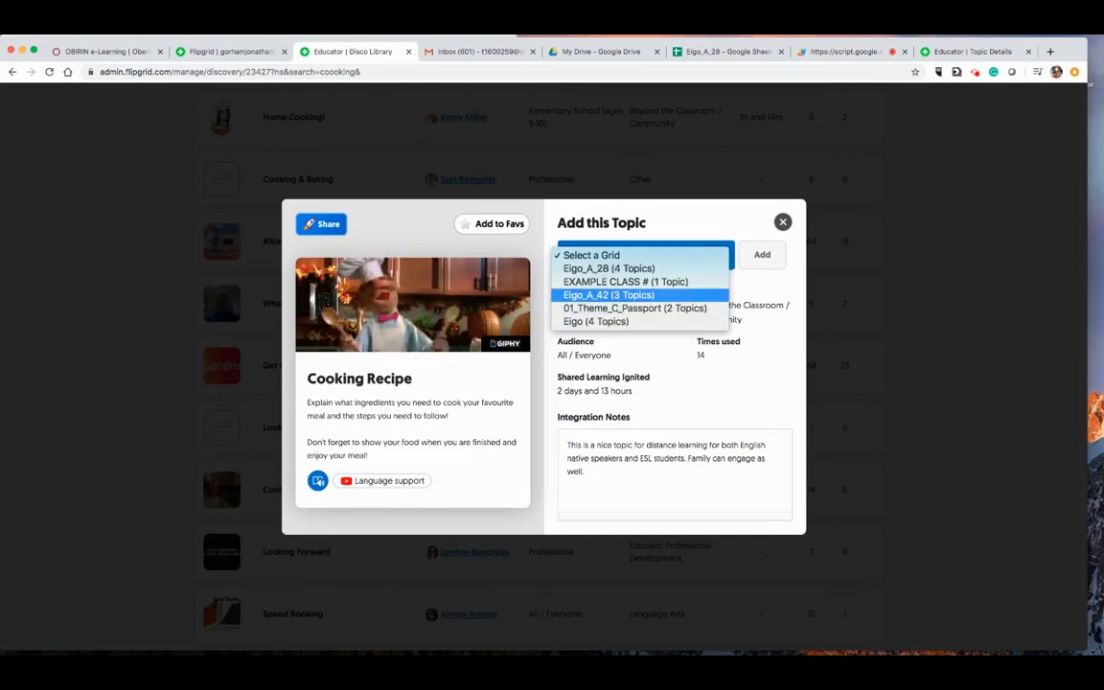
left_click(625, 282)
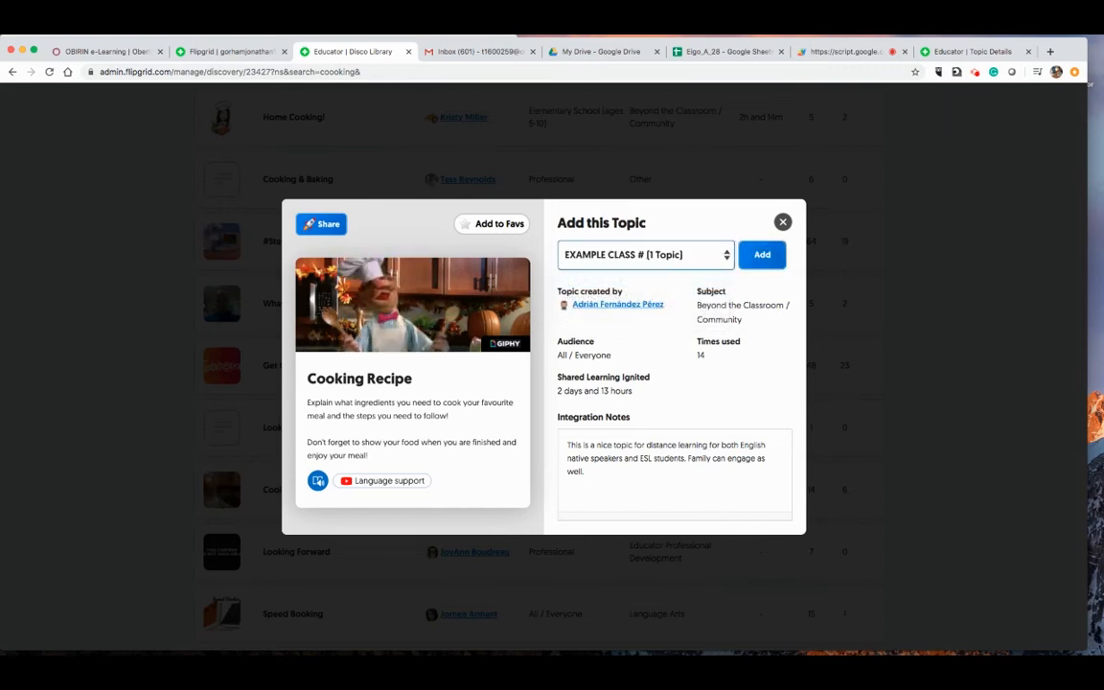
left_click(760, 256)
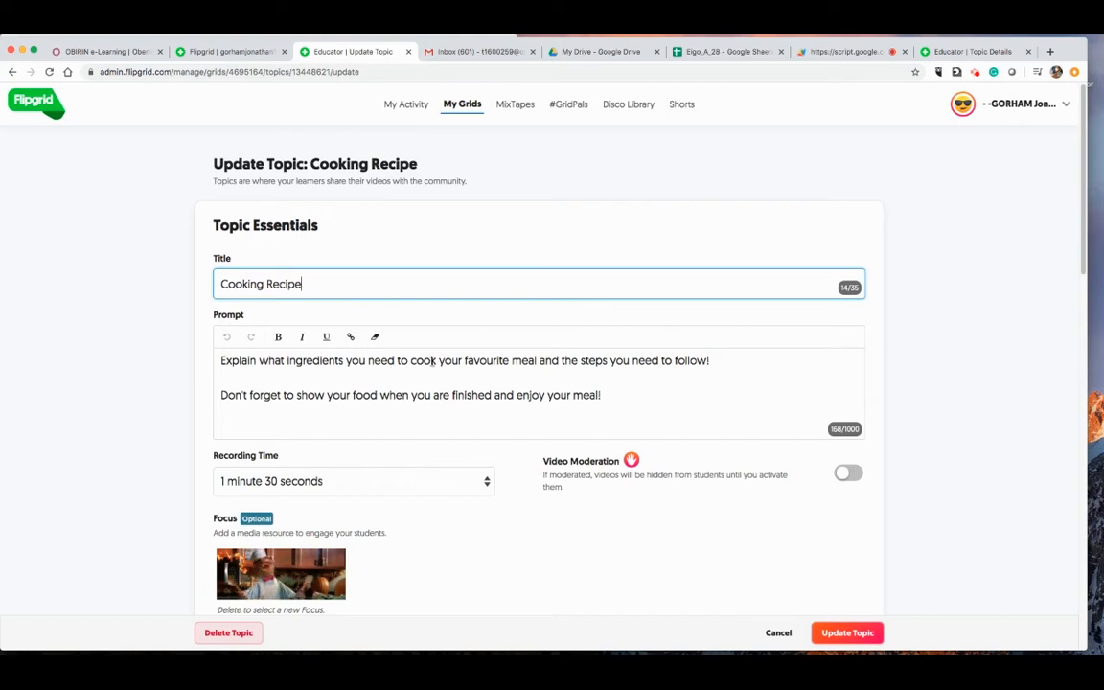
- Change "favourite" to "favorite" in the topic prompt and delete the sentence about showing the finished food
left_click(488, 361)
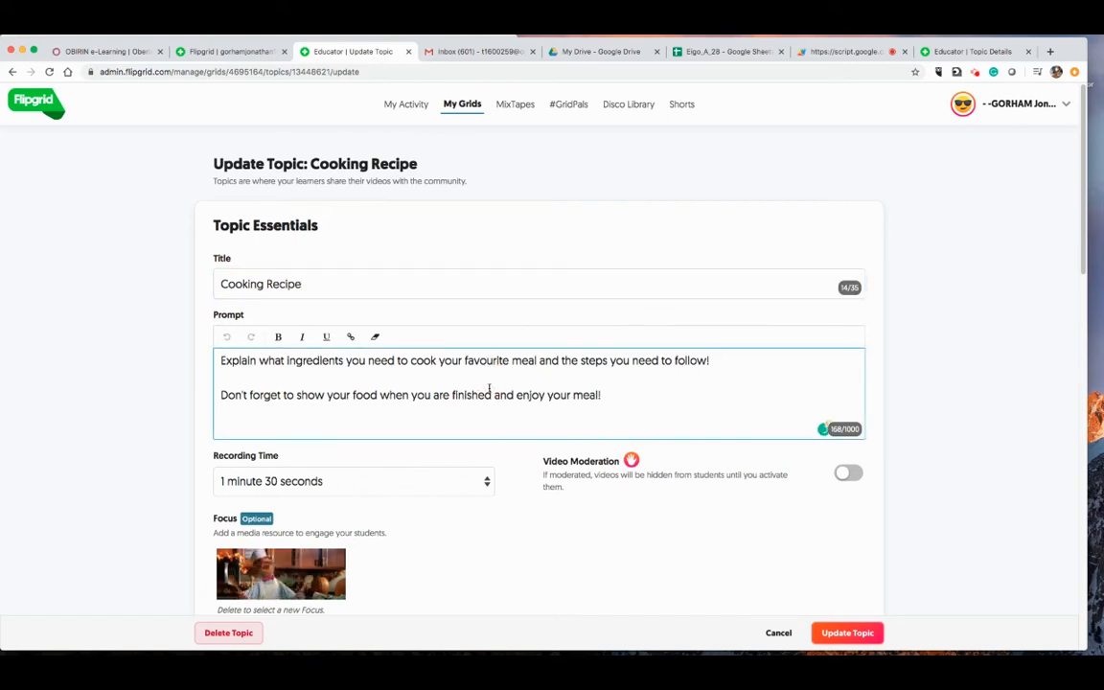
key("BackSpace")
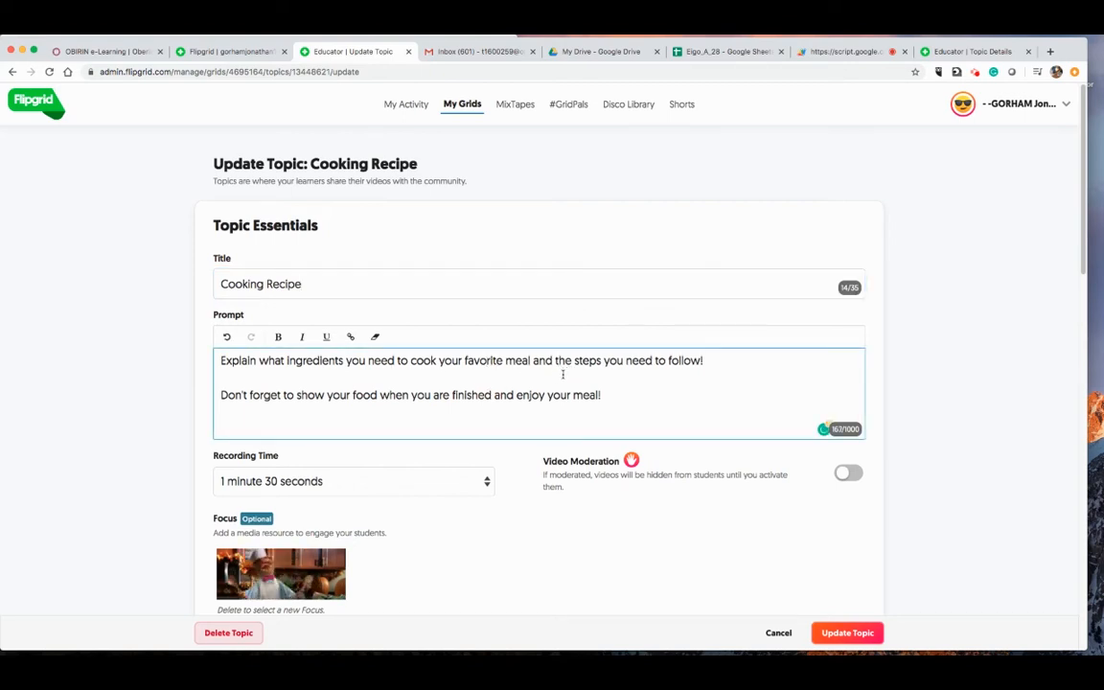
left_click_drag(221, 395, 611, 394)
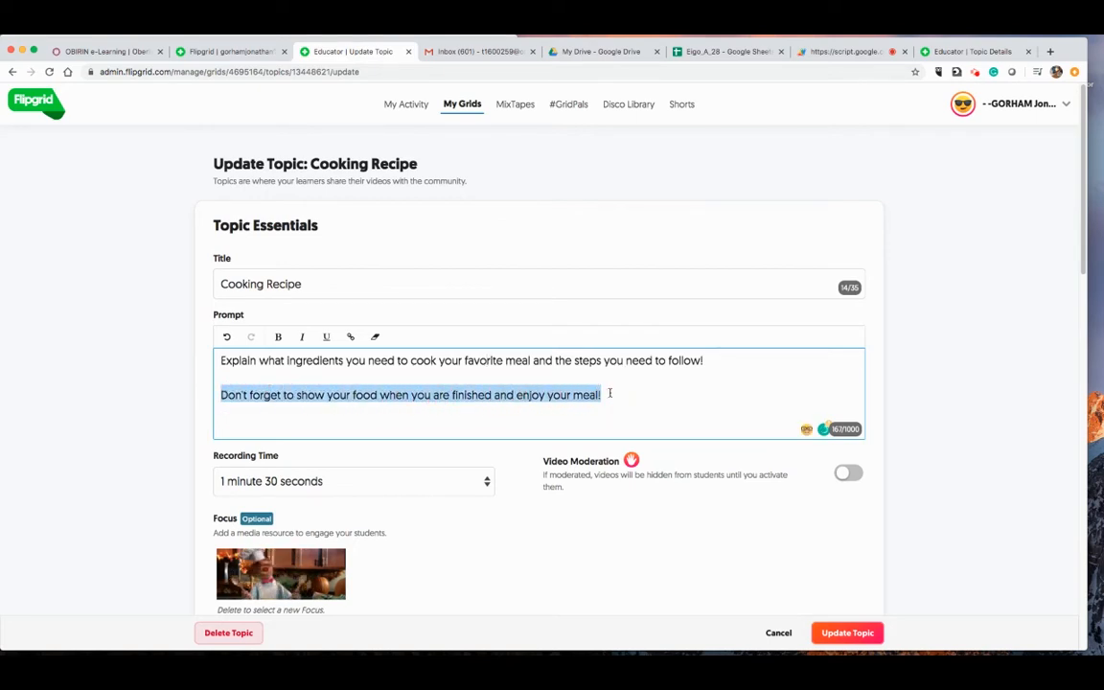
key("BackSpace")
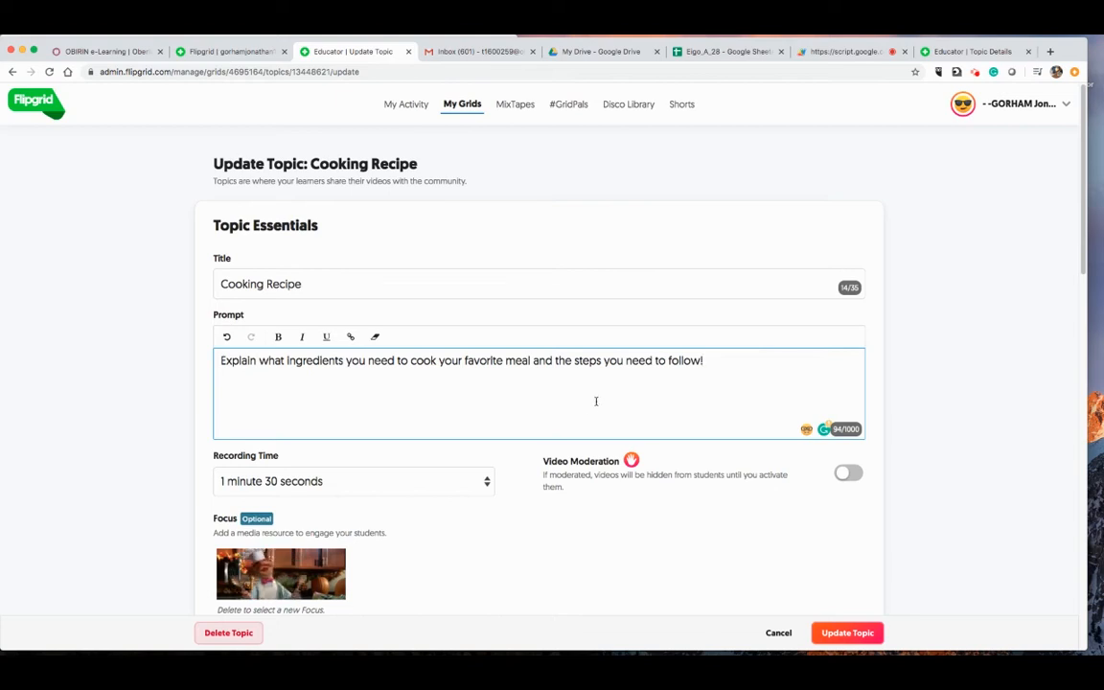
- Remove the Language support YouTube link from the topic's attachments
scroll(950, 411, "down", 1)
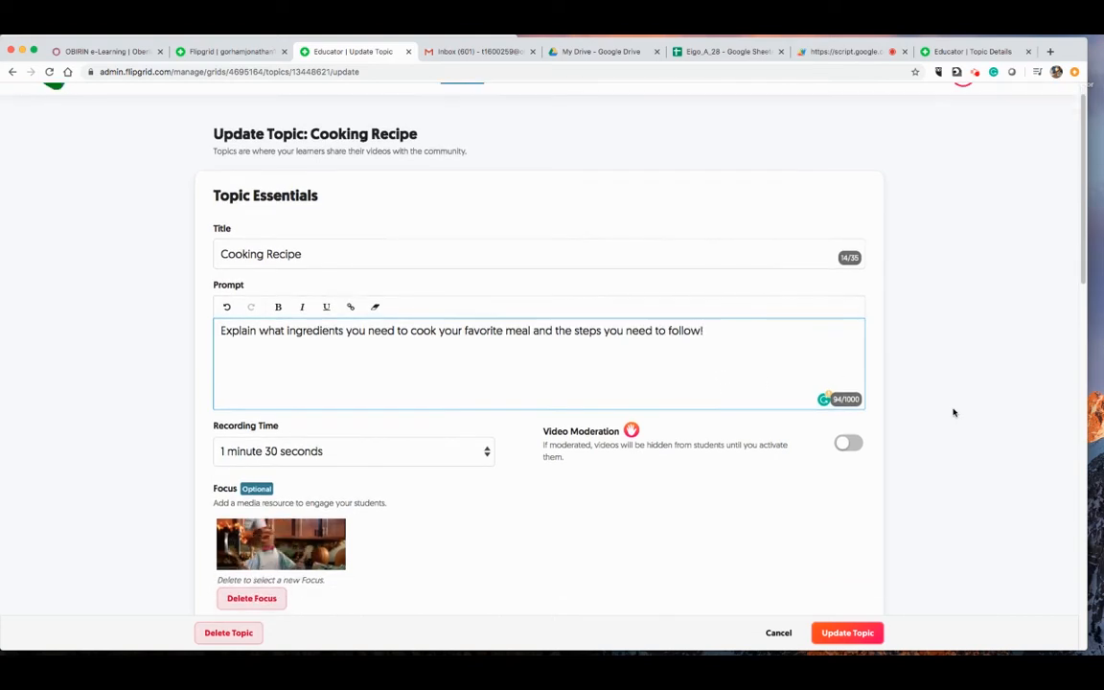
scroll(954, 411, "down", 2)
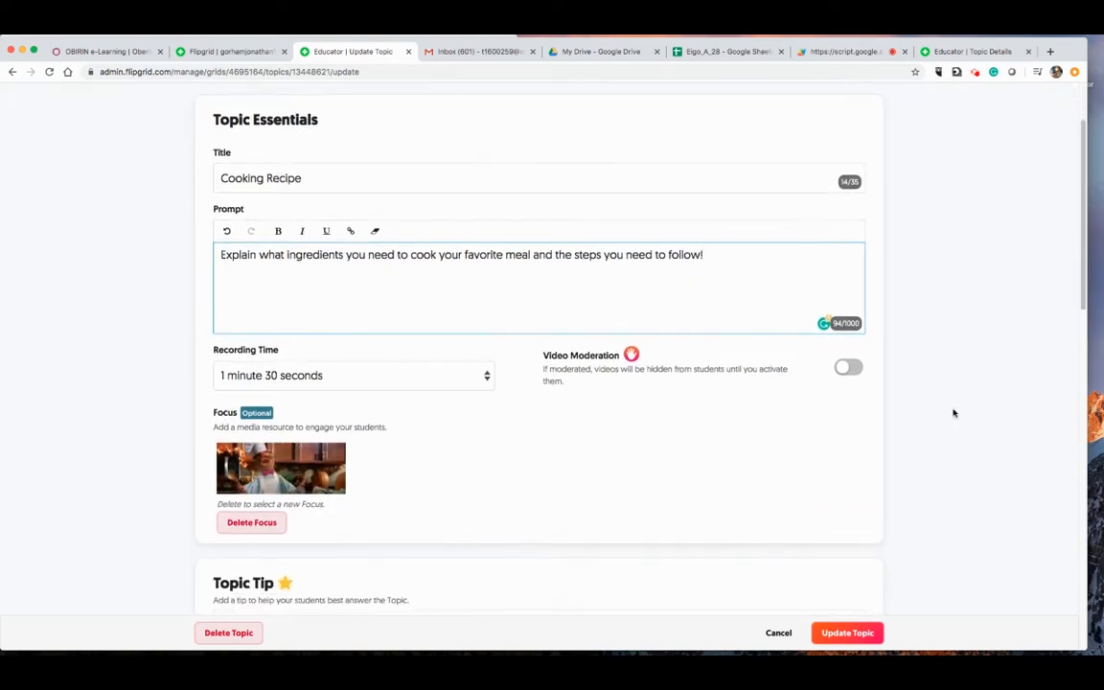
scroll(1018, 436, "down", 1)
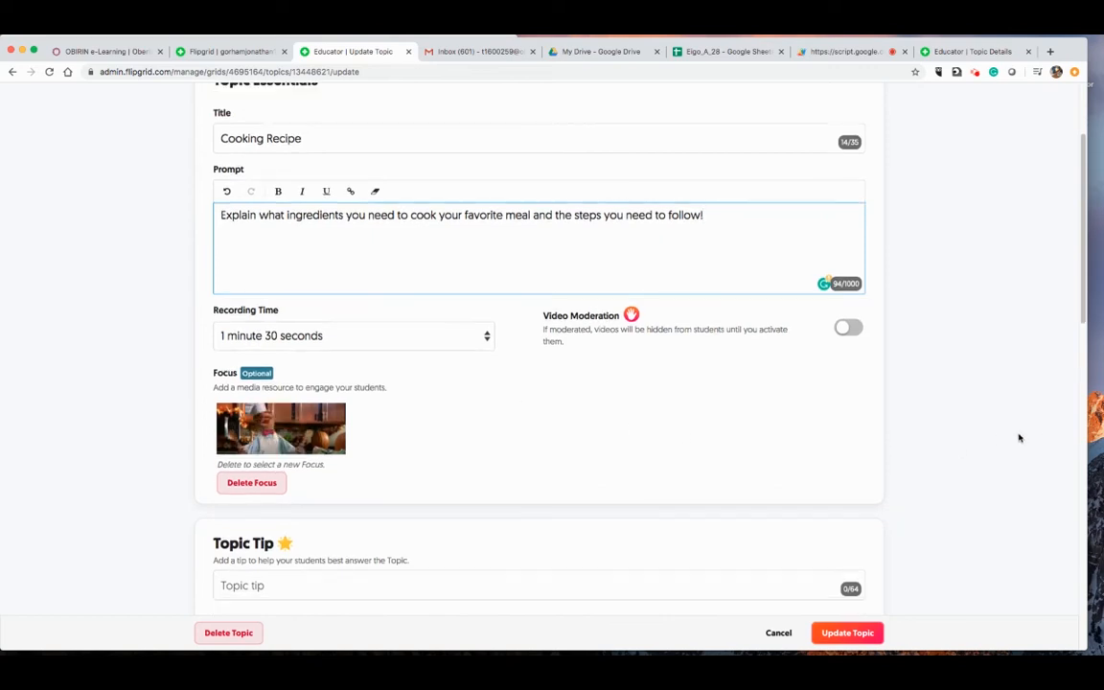
scroll(1019, 437, "down", 5)
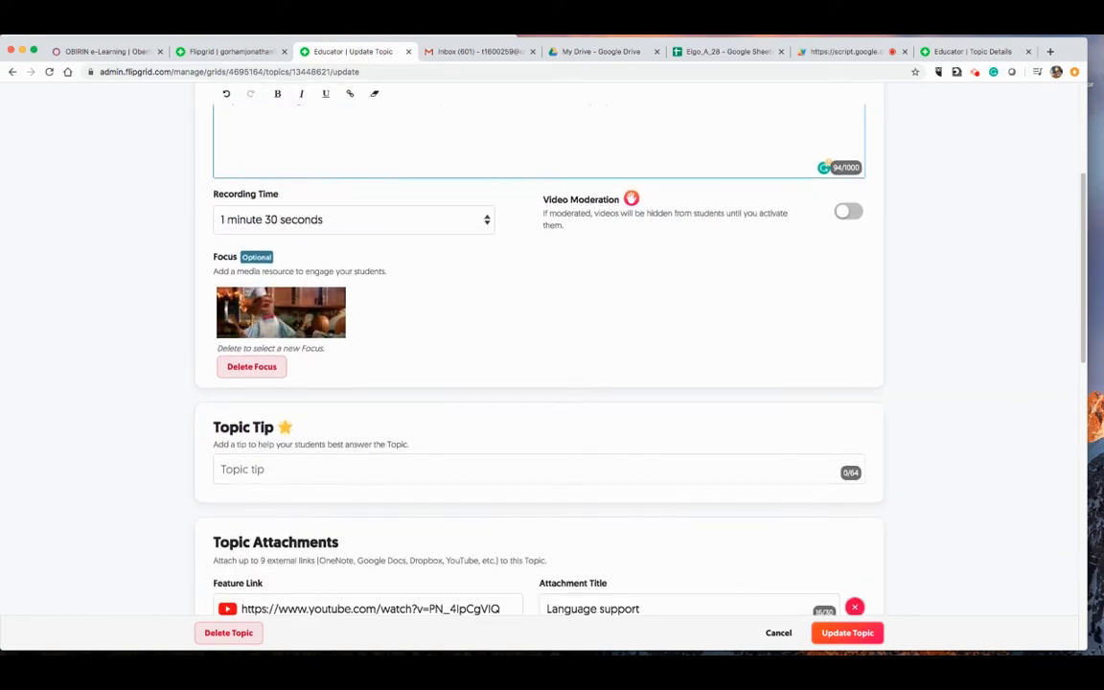
scroll(1018, 436, "down", 2)
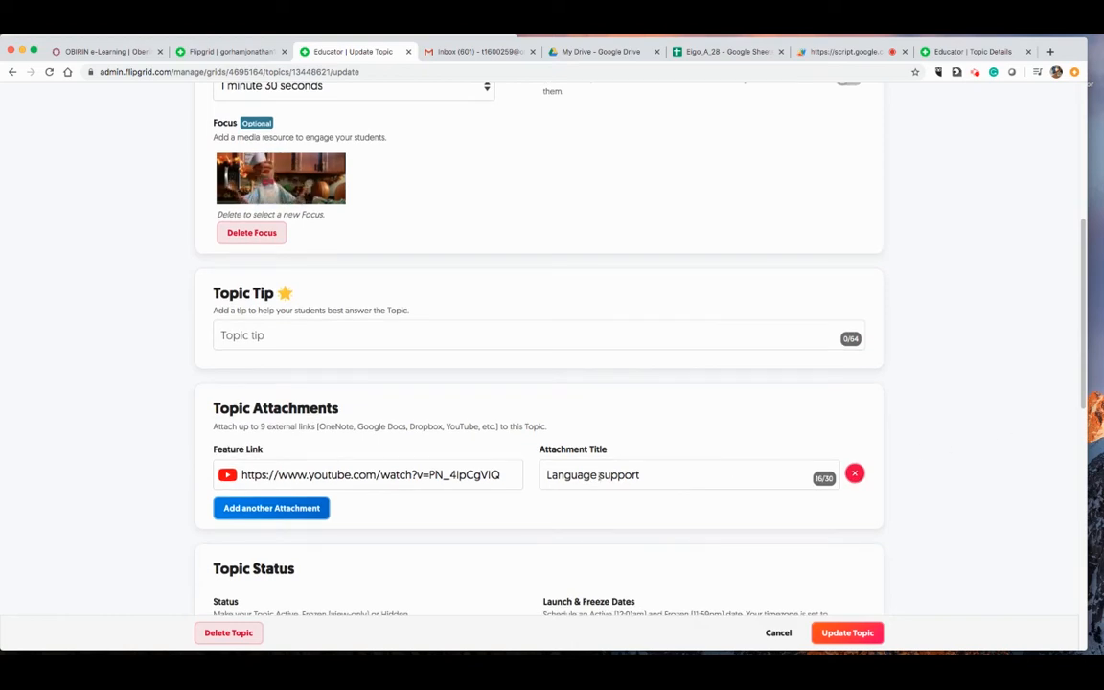
left_click(854, 473)
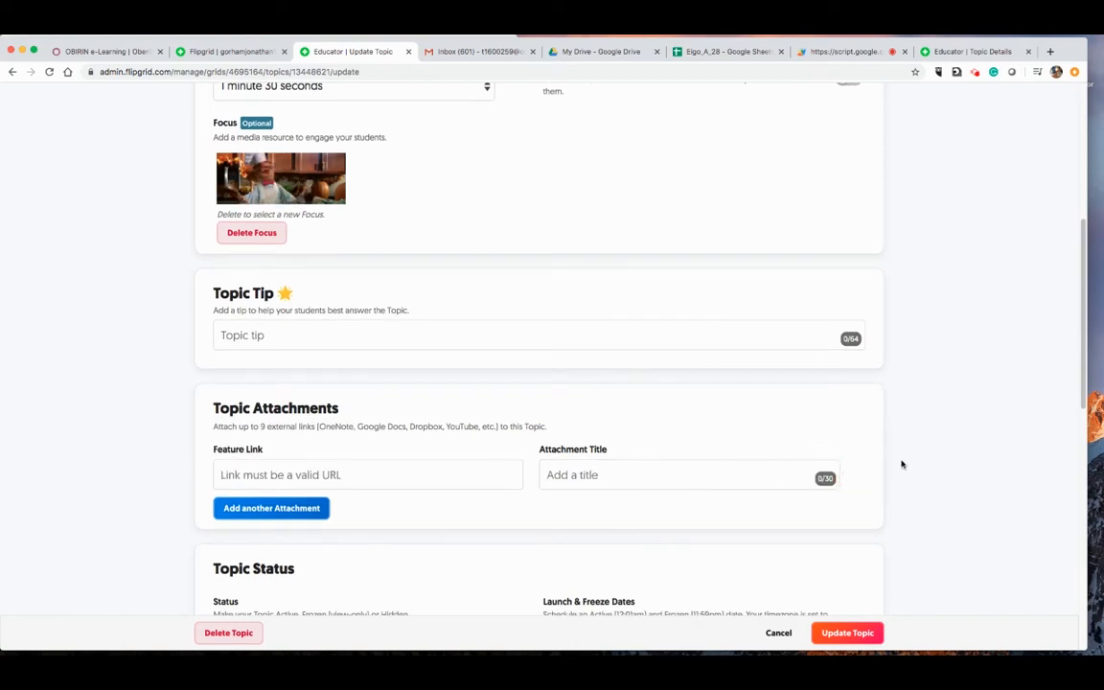
- Switch the Cooking Recipe topic's feedback type to Custom Feedback
scroll(1026, 447, "down", 8)
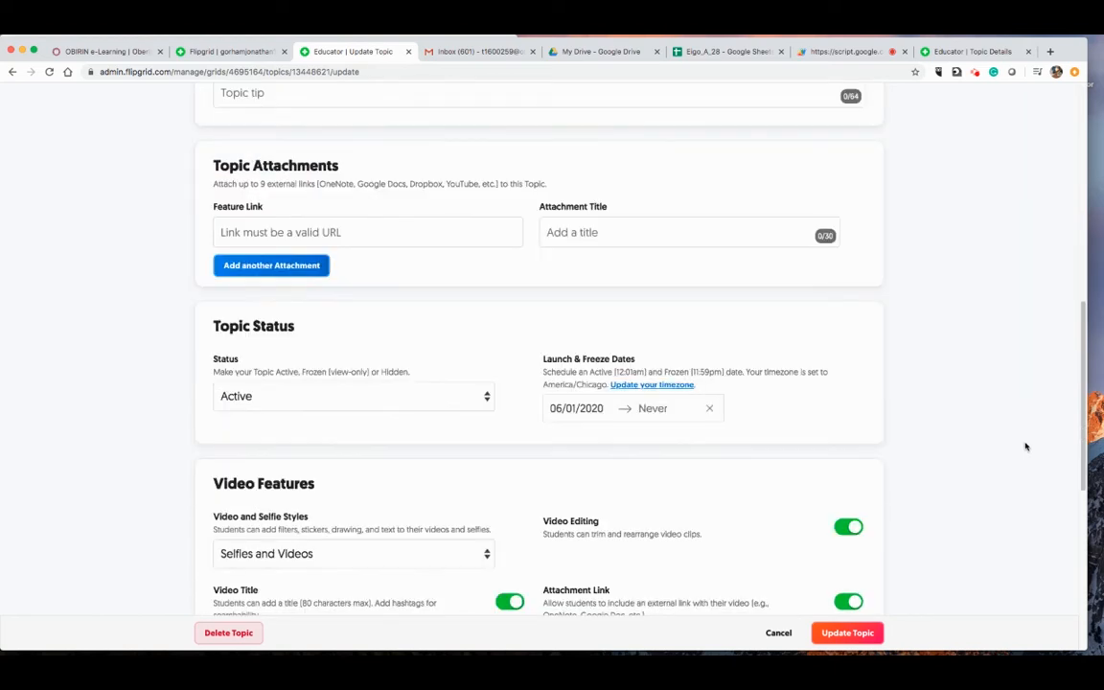
scroll(1026, 447, "down", 6)
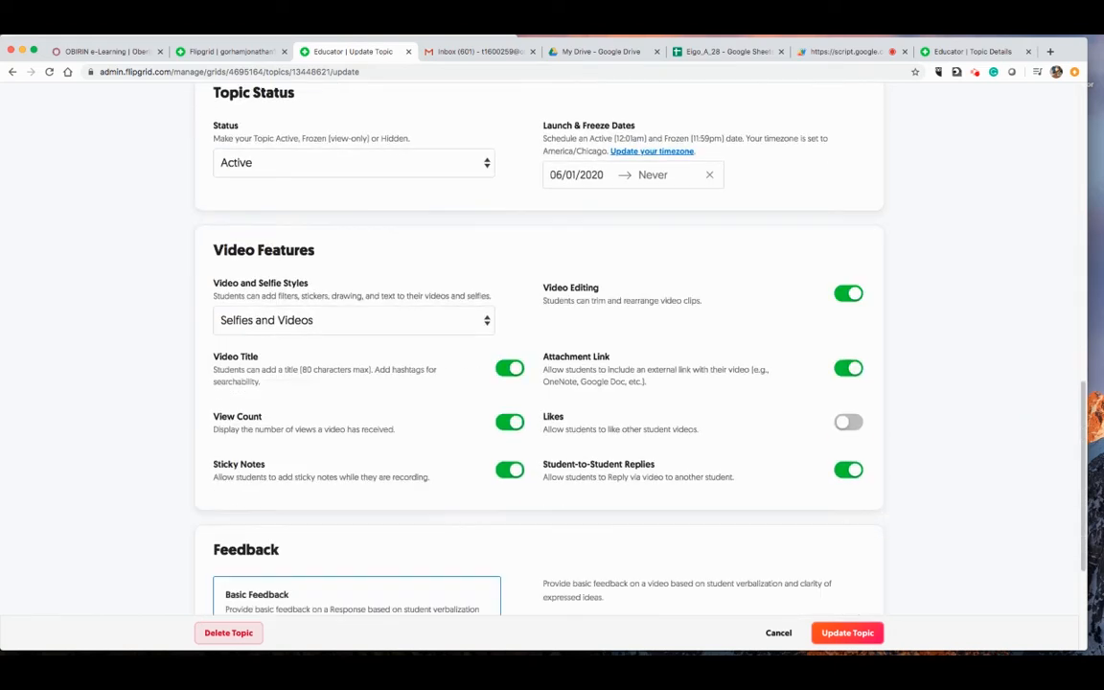
scroll(1026, 446, "down", 6)
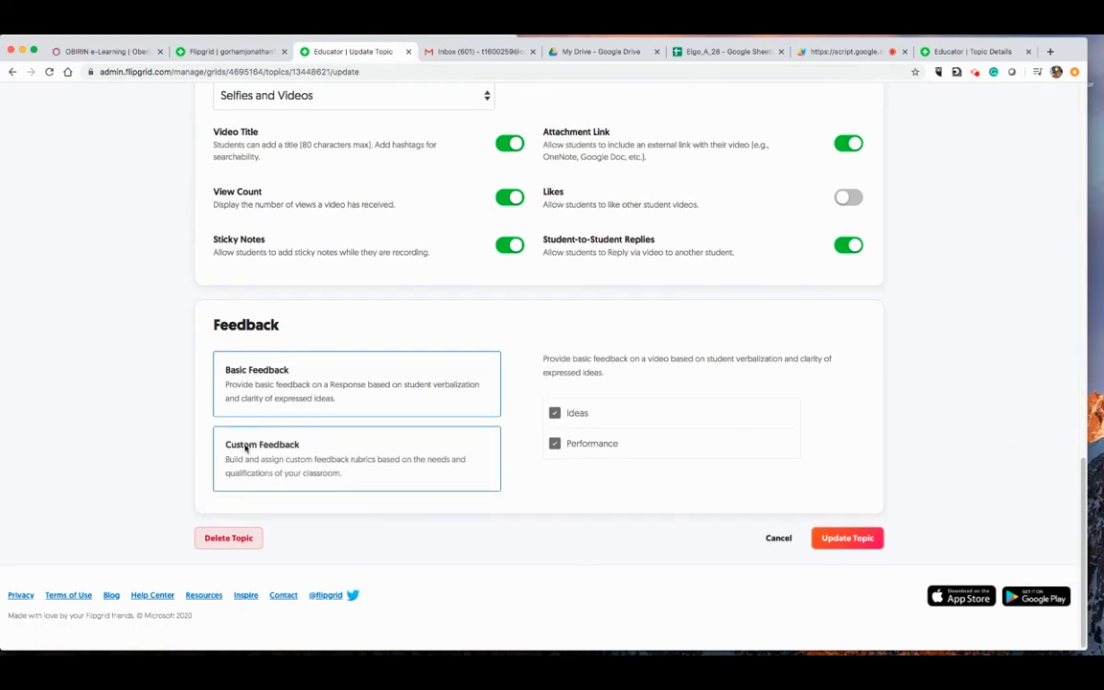
left_click(287, 454)
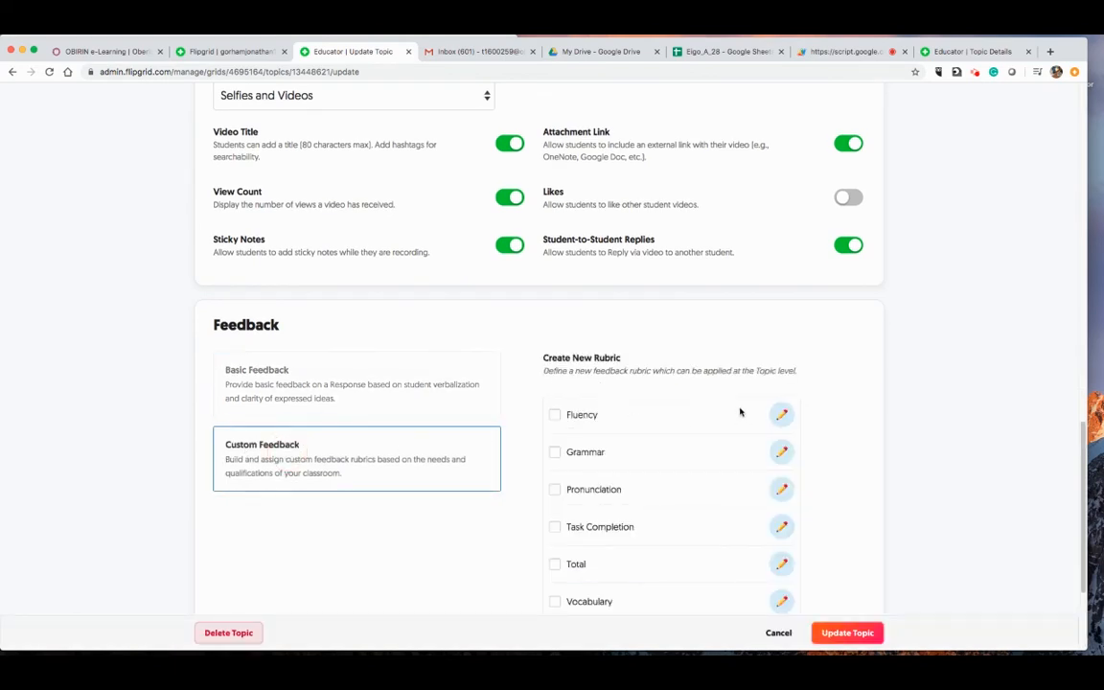
scroll(1024, 373, "down", 1)
scroll(1016, 391, "down", 2)
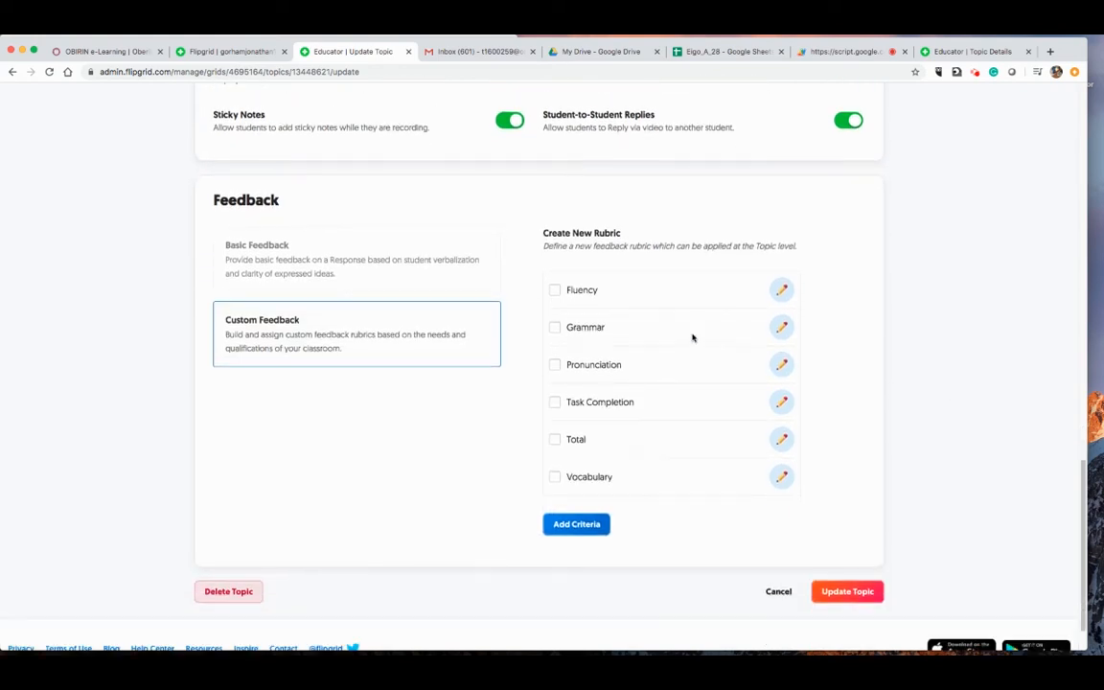
- Enable the Fluency, Grammar, Pronunciation, Task Completion, Total and Vocabulary rubric criteria and update the topic
left_click(554, 290)
left_click(554, 328)
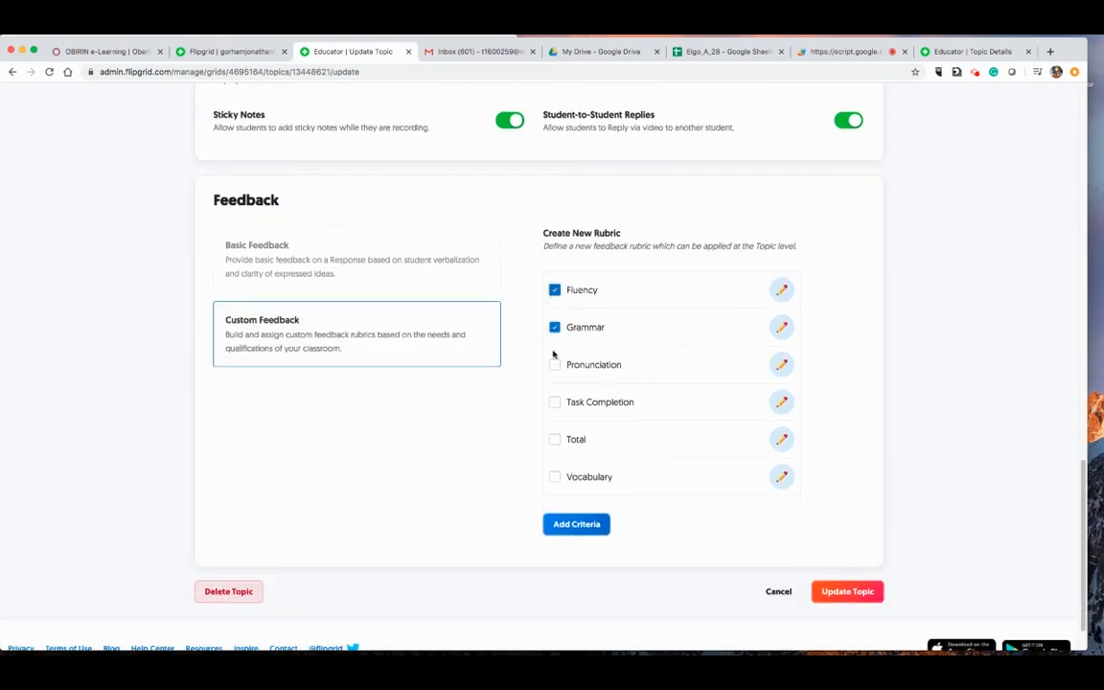
left_click(554, 364)
left_click(555, 402)
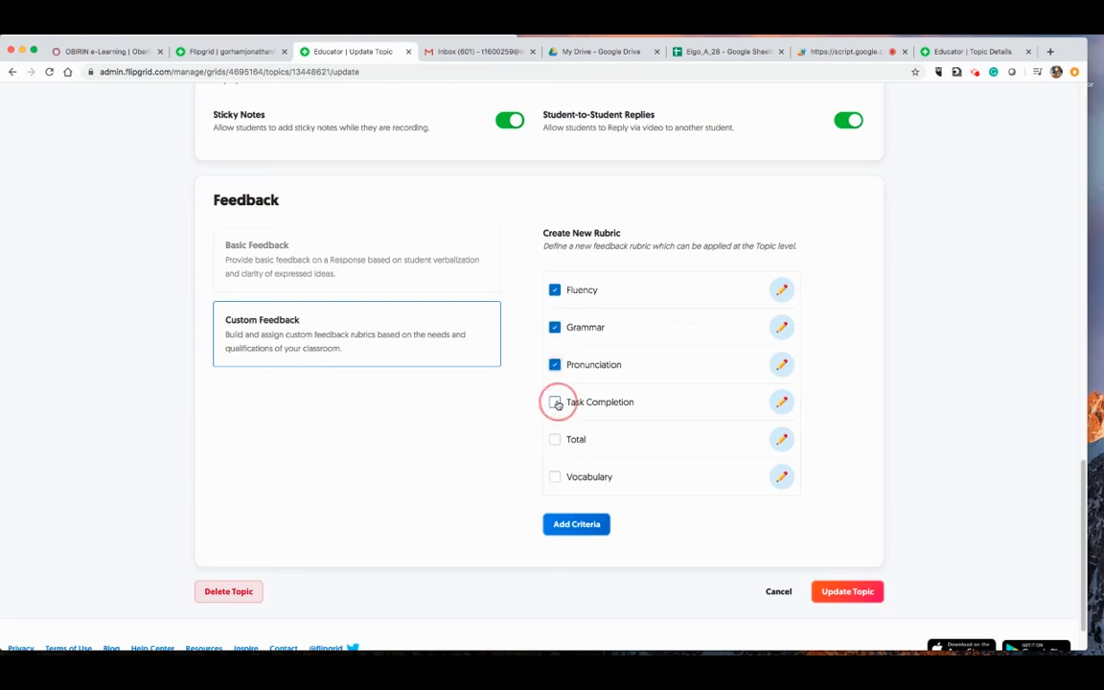
left_click(554, 476)
left_click(555, 439)
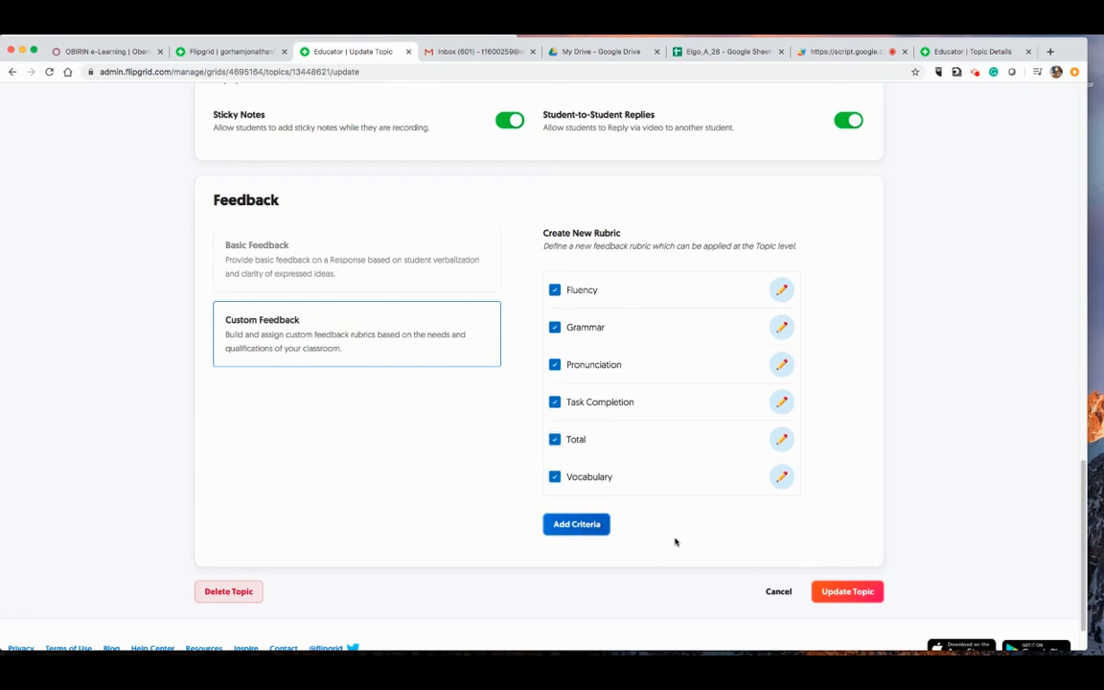
left_click(860, 593)
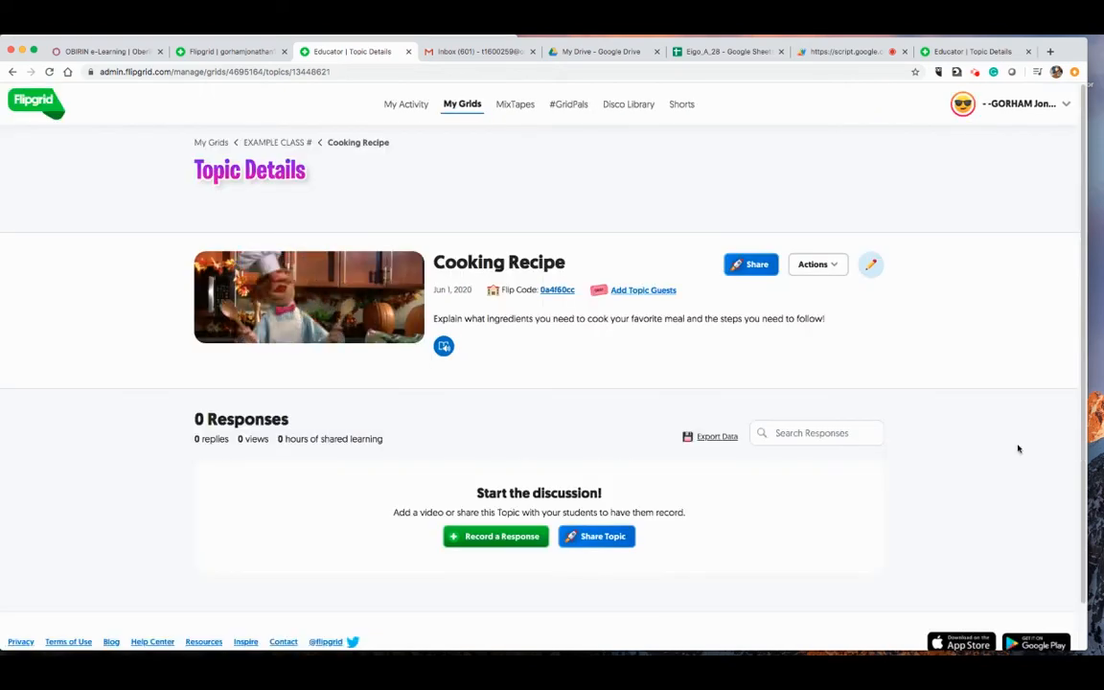
- Return to the list of grids and open the Cooking Recipe topic in the EXAMPLE CLASS # grid
left_click(407, 103)
left_click(462, 105)
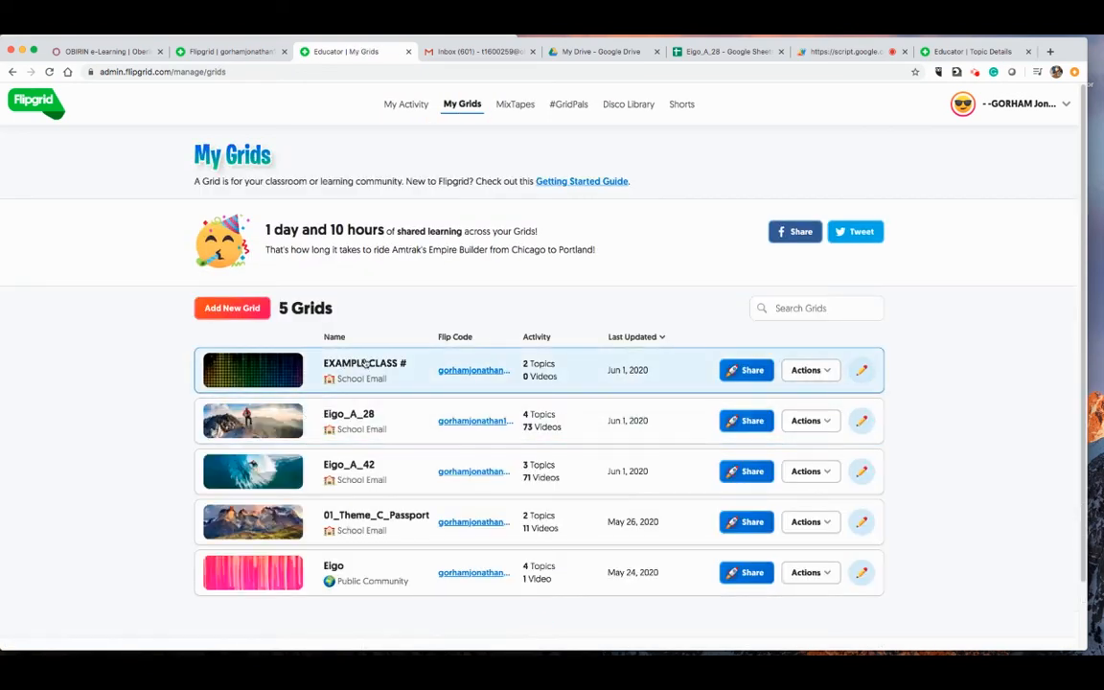
left_click(362, 364)
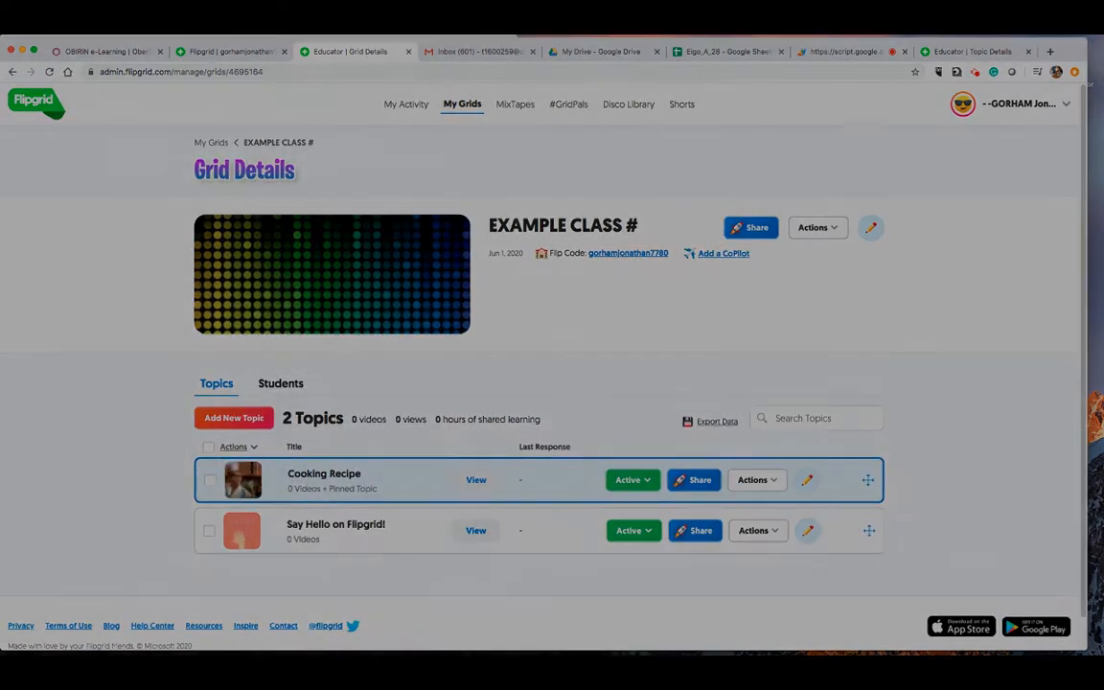
left_click(337, 474)
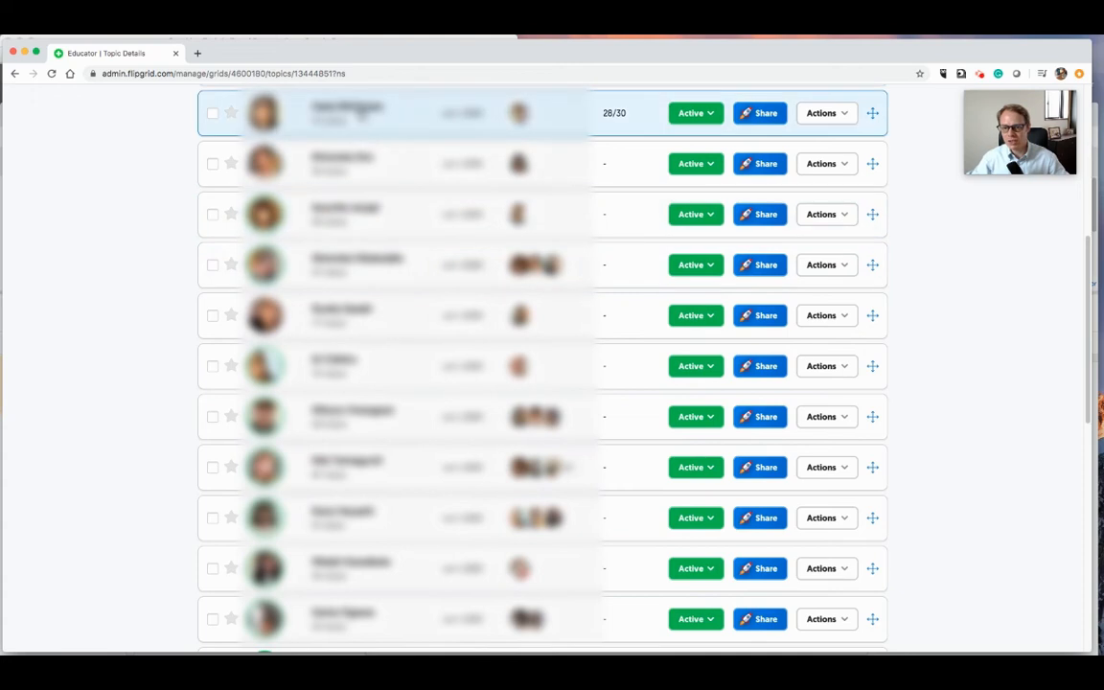
- View the rubric feedback for a graded student response, move to the next student's response and close it
left_click(350, 113)
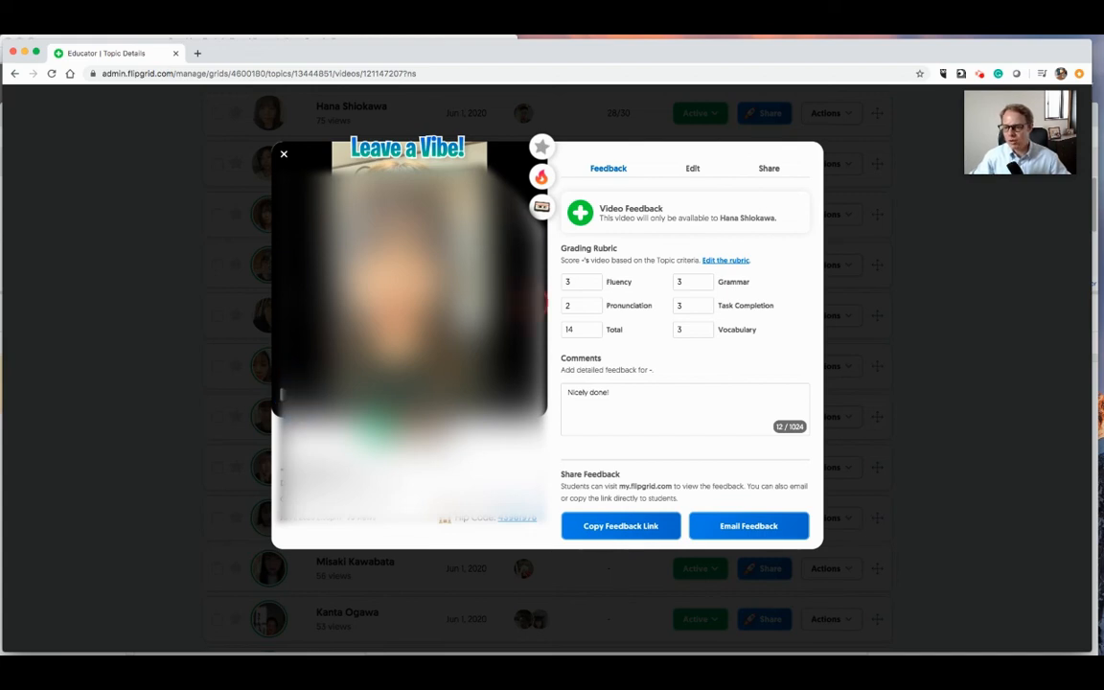
left_click(530, 299)
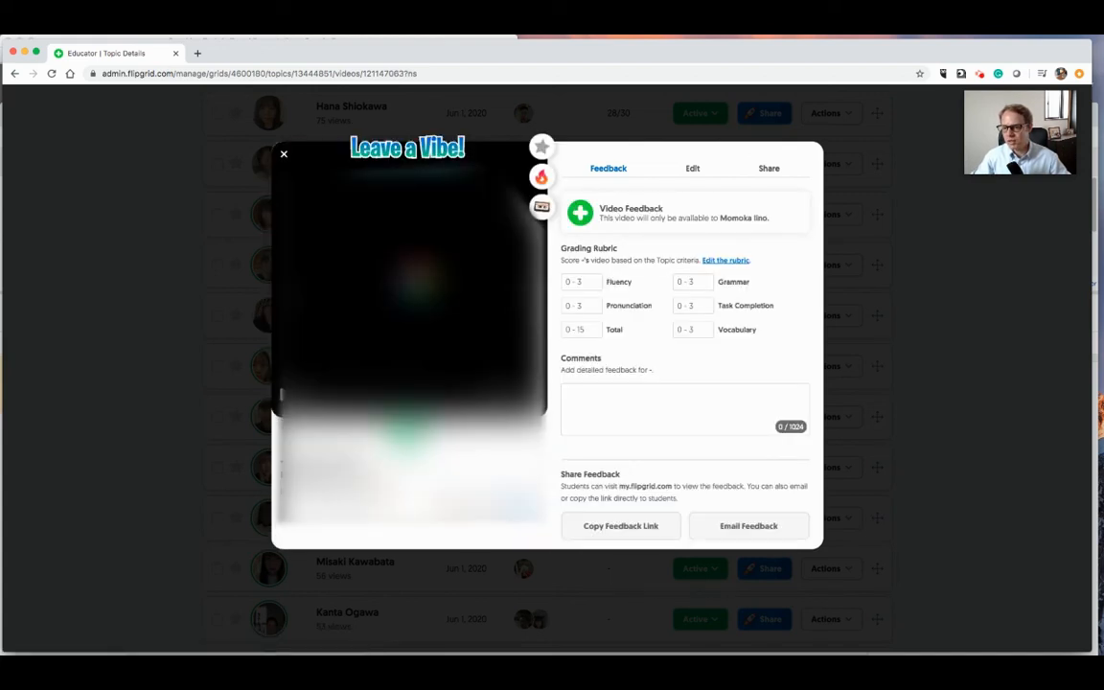
left_click(933, 384)
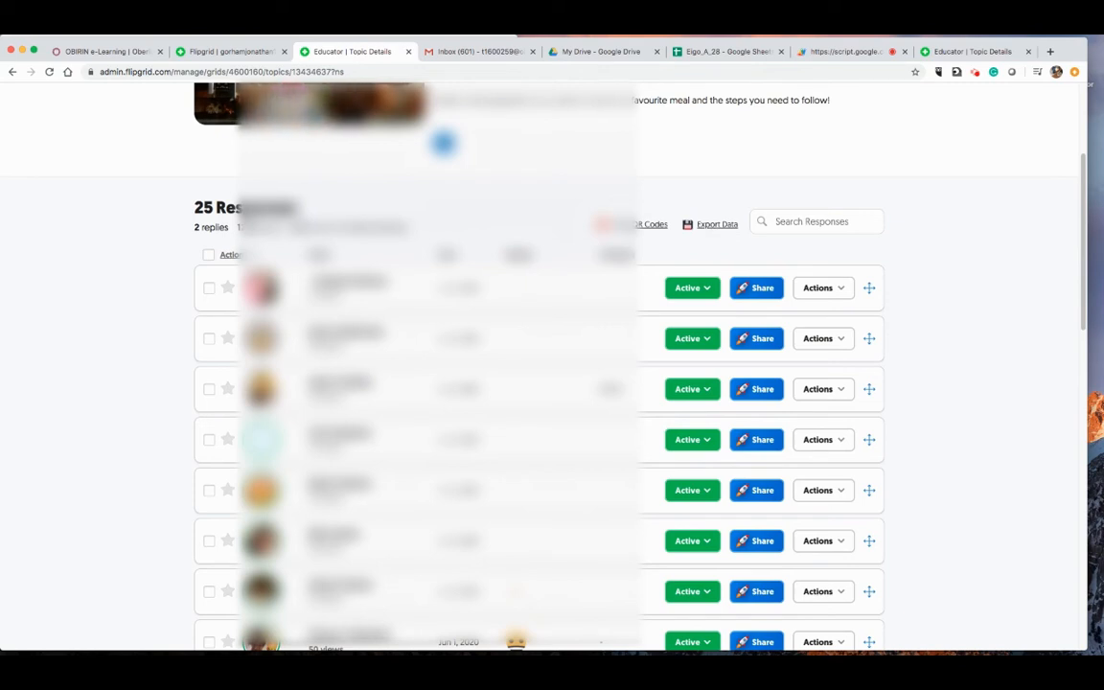
- Export the topic's response data and save the file to the Desktop
left_click(715, 224)
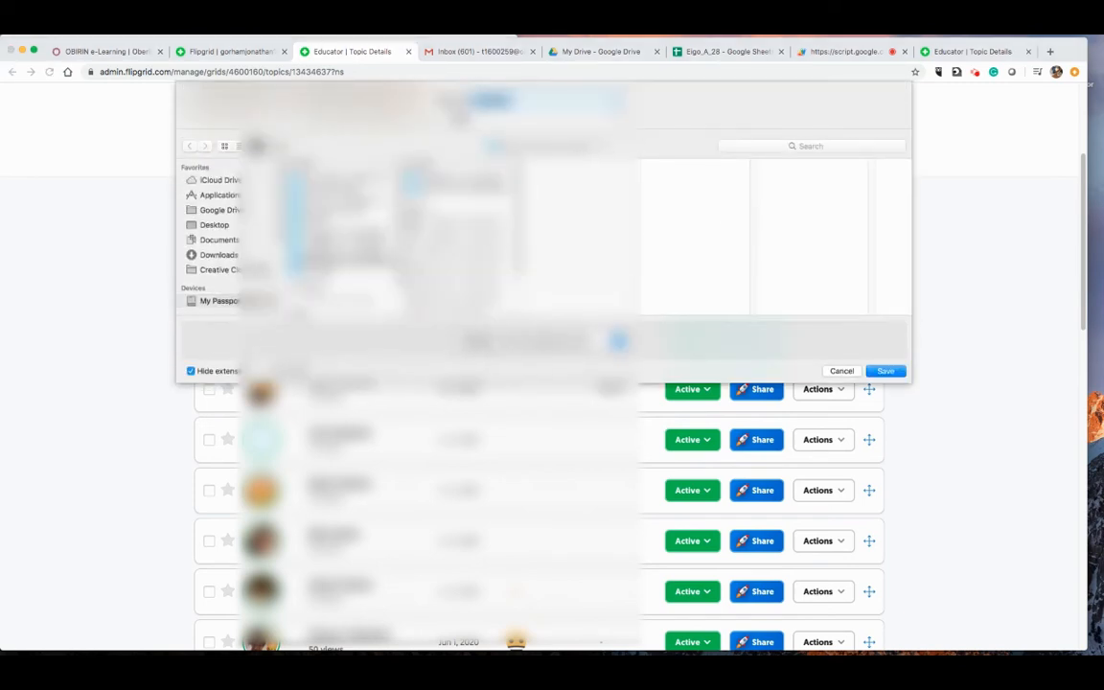
left_click(215, 224)
left_click(888, 371)
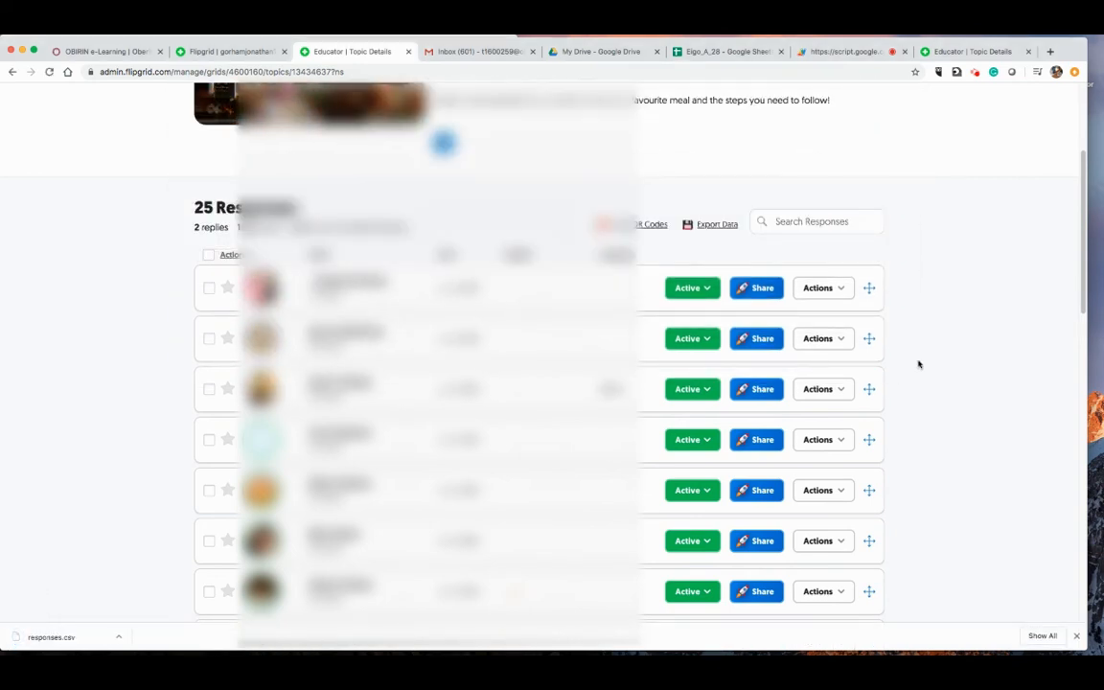
- Open the downloaded responses.csv in Excel and move its window higher on the screen
left_click(118, 637)
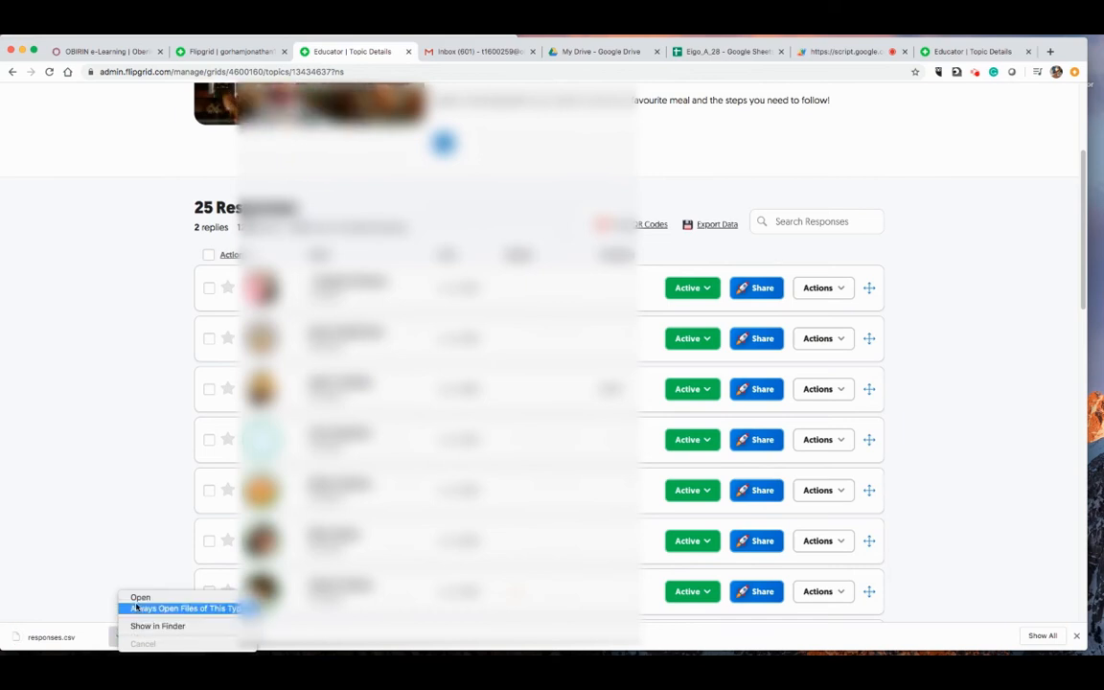
left_click(136, 598)
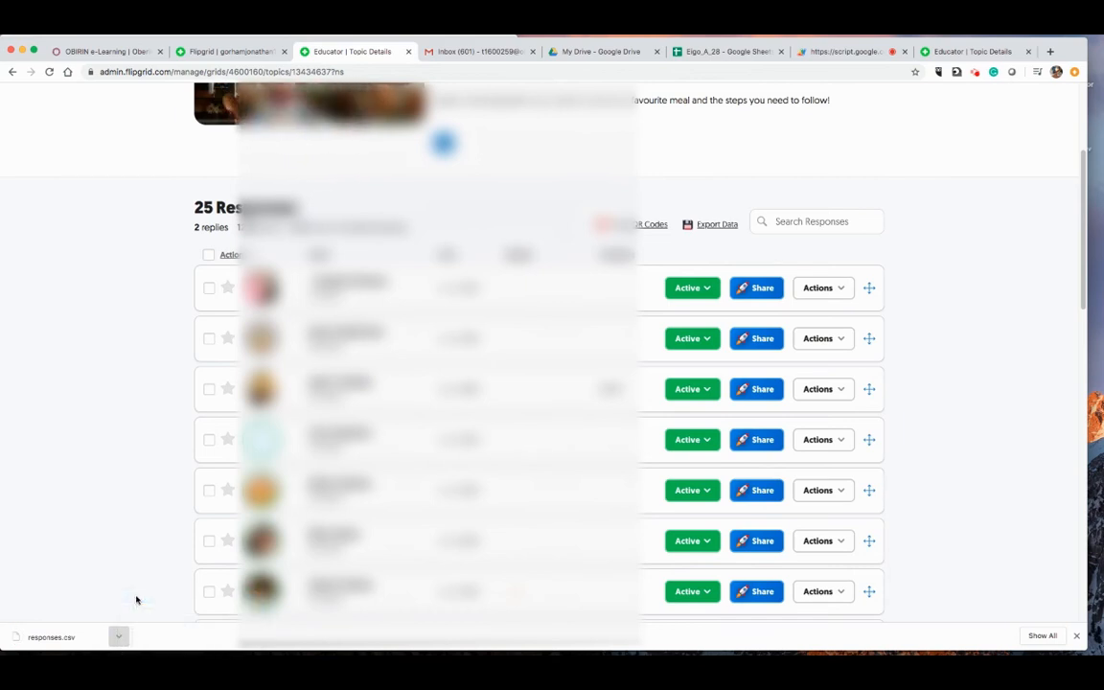
key("super+Tab")
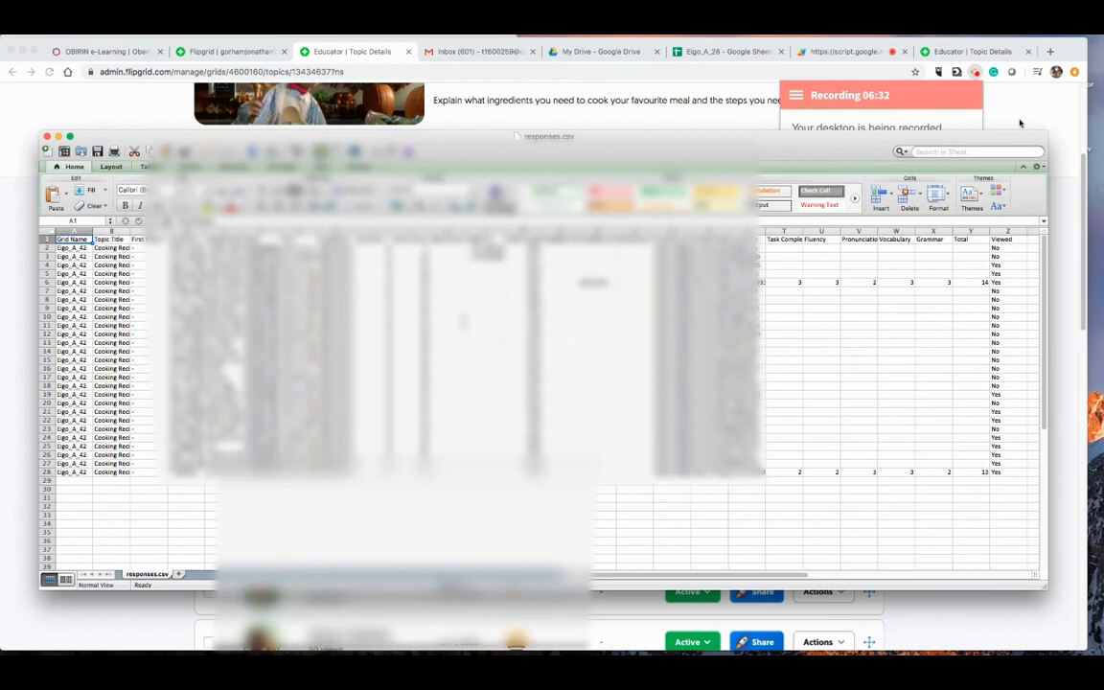
left_click_drag(1016, 140, 1000, 55)
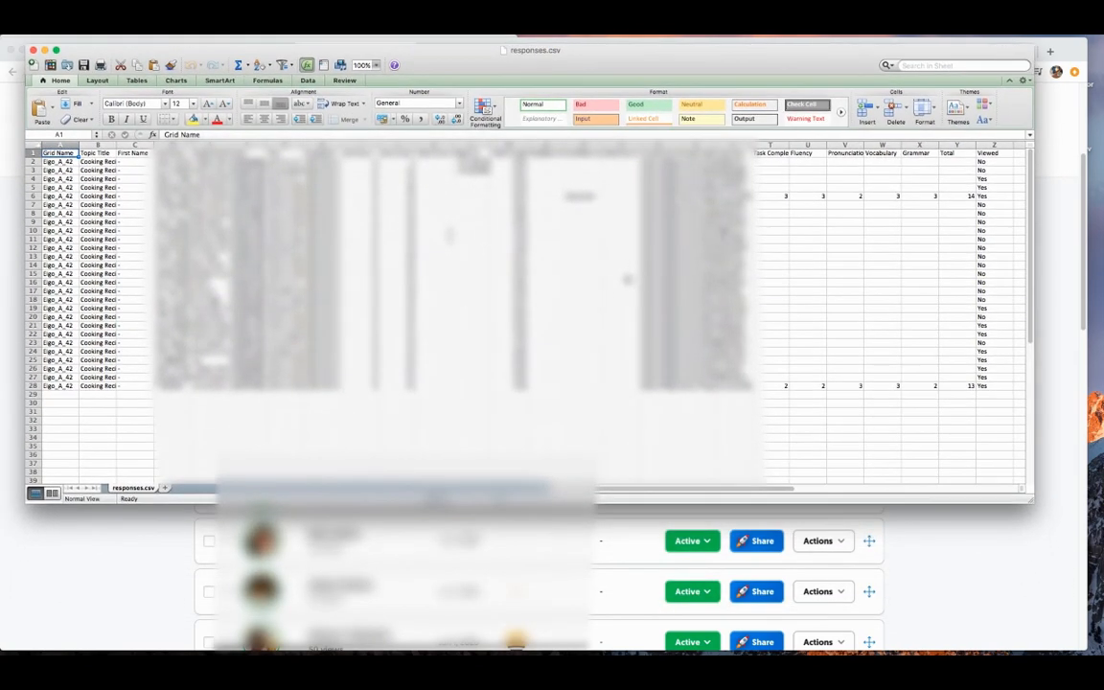
- Examine rows 5 and 6 and the Email column in responses.csv, and return to the browser
left_click(31, 187)
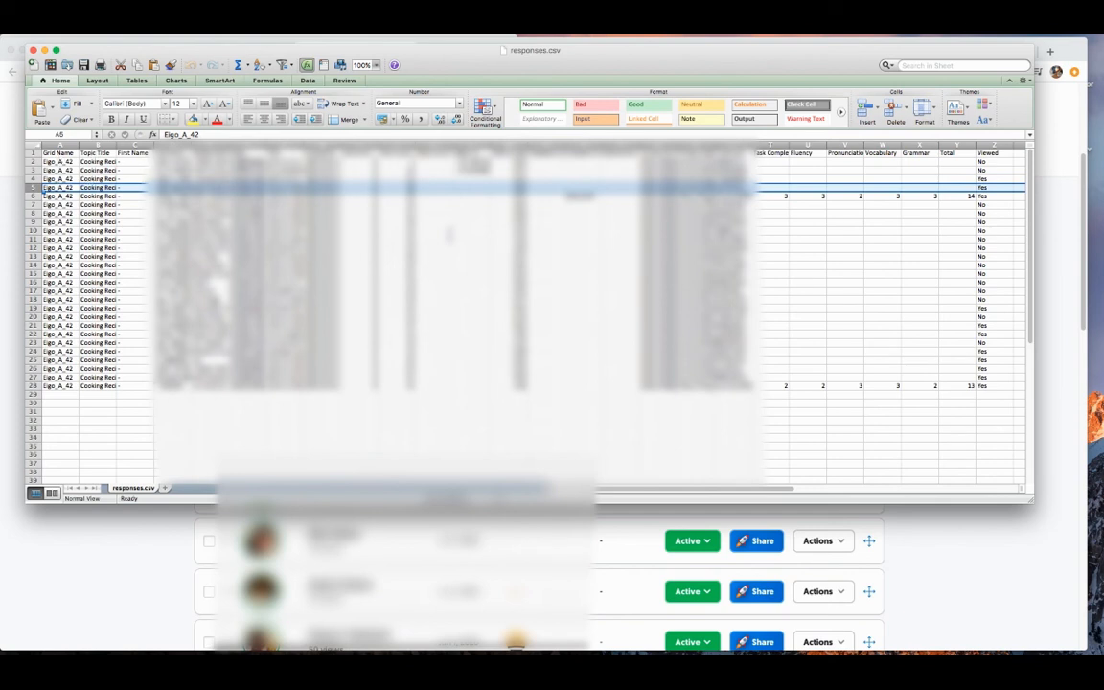
left_click(248, 145)
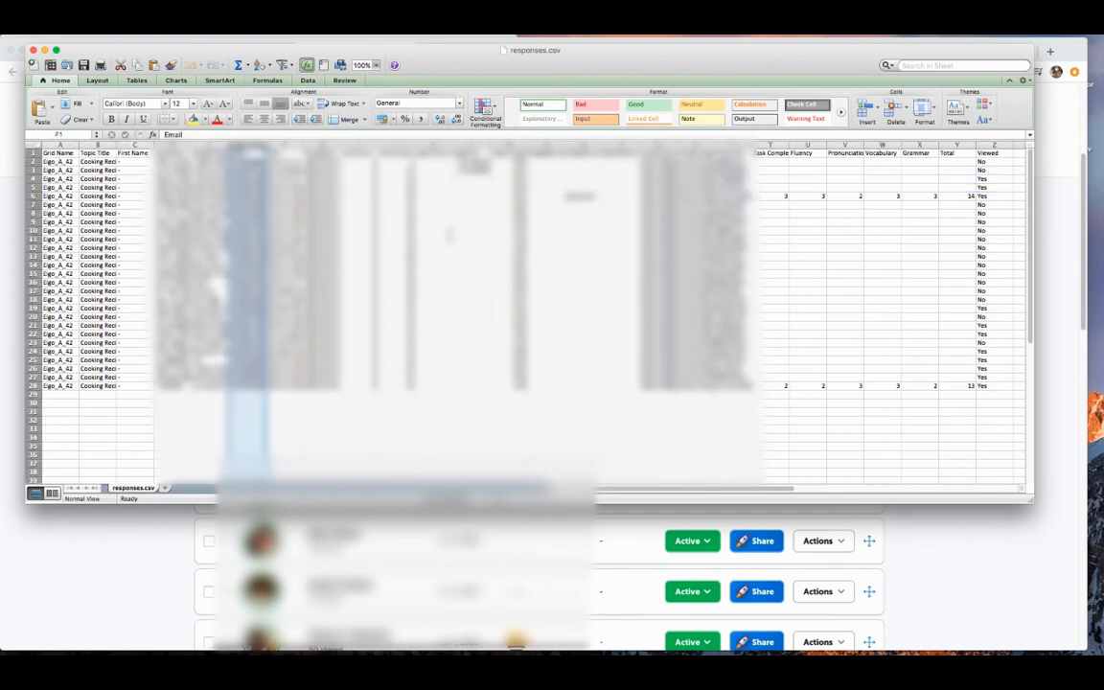
left_click(32, 188)
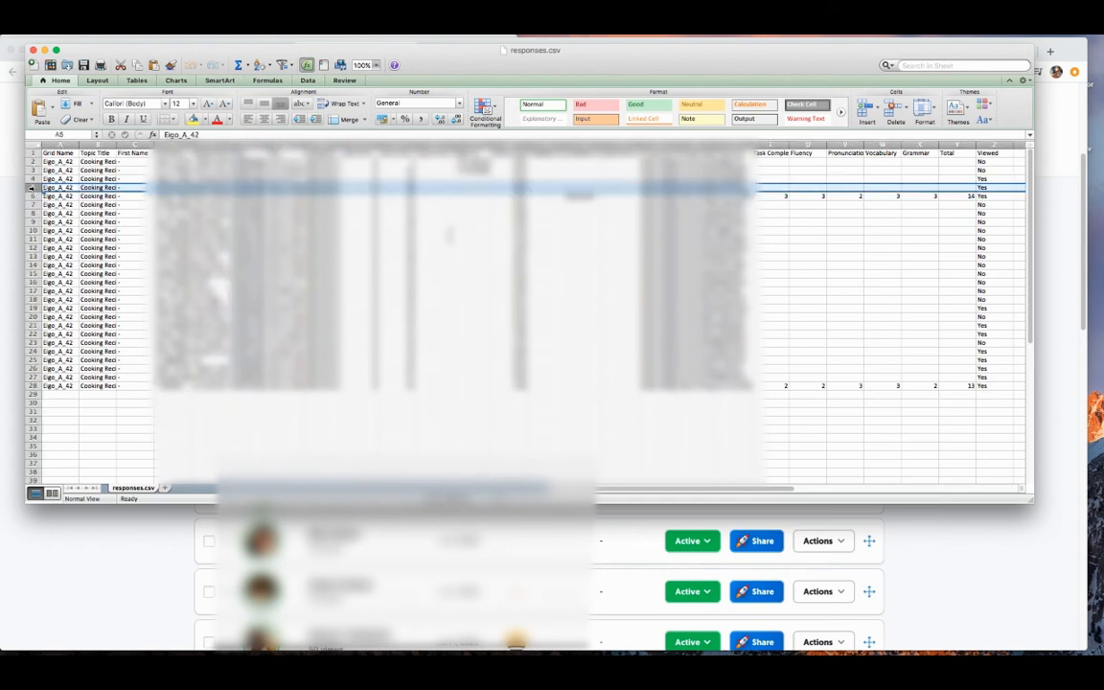
left_click(32, 195)
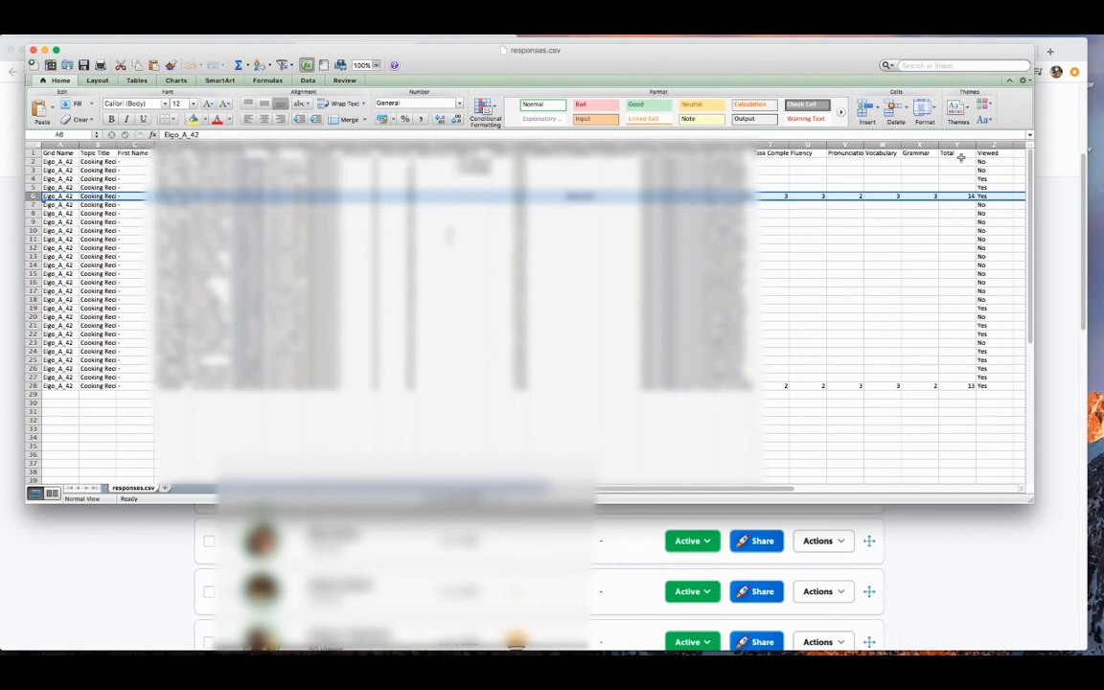
left_click(1064, 48)
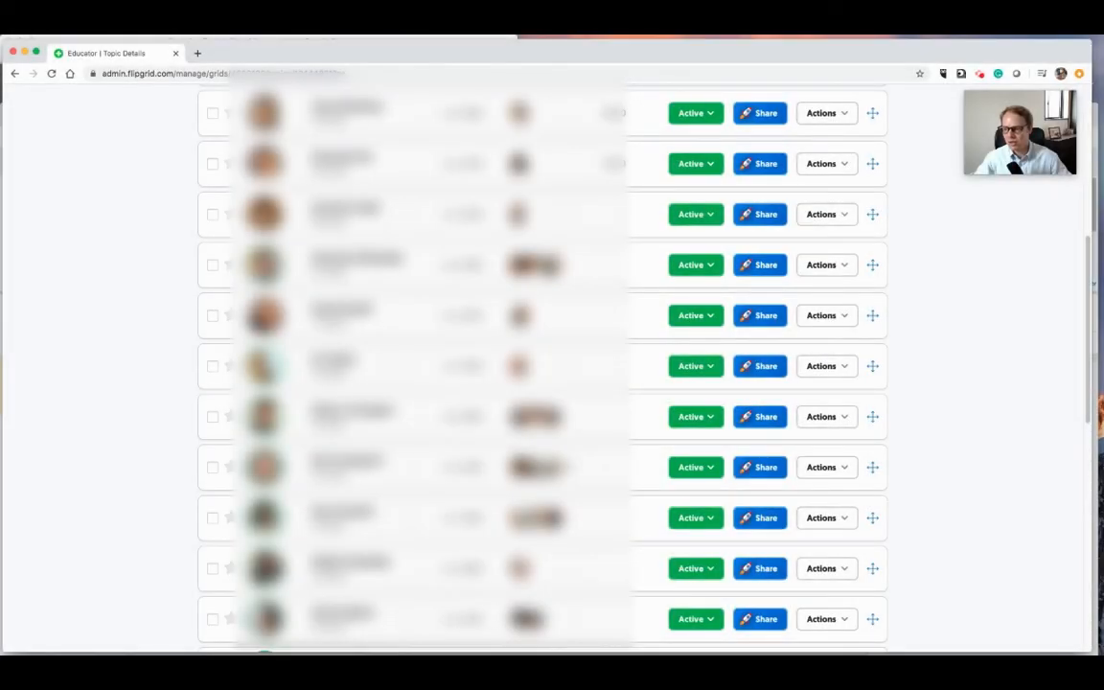